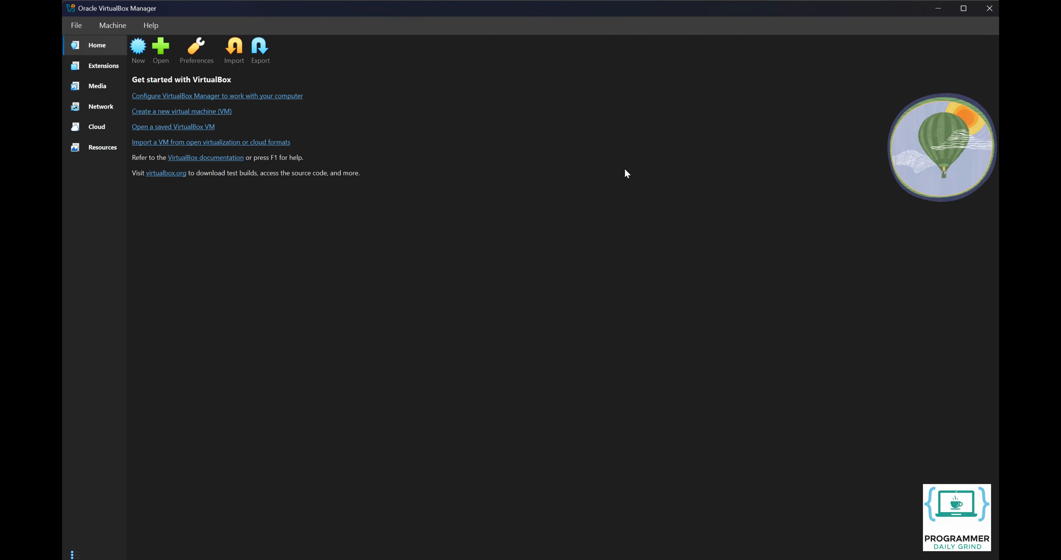
- Create a new virtual machine named 'WIN 11' and list the available ISO images
click(139, 58)
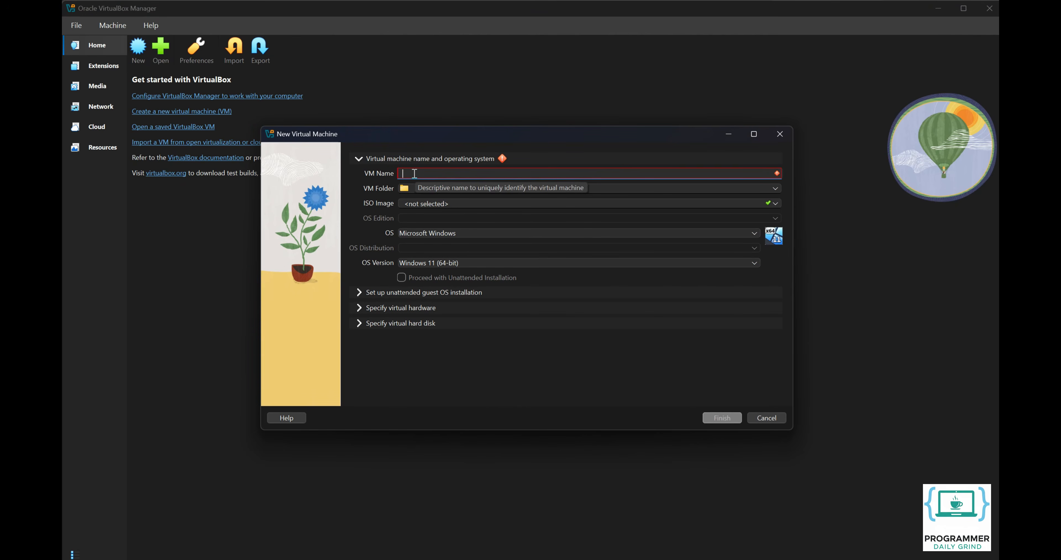
text(WIN 11)
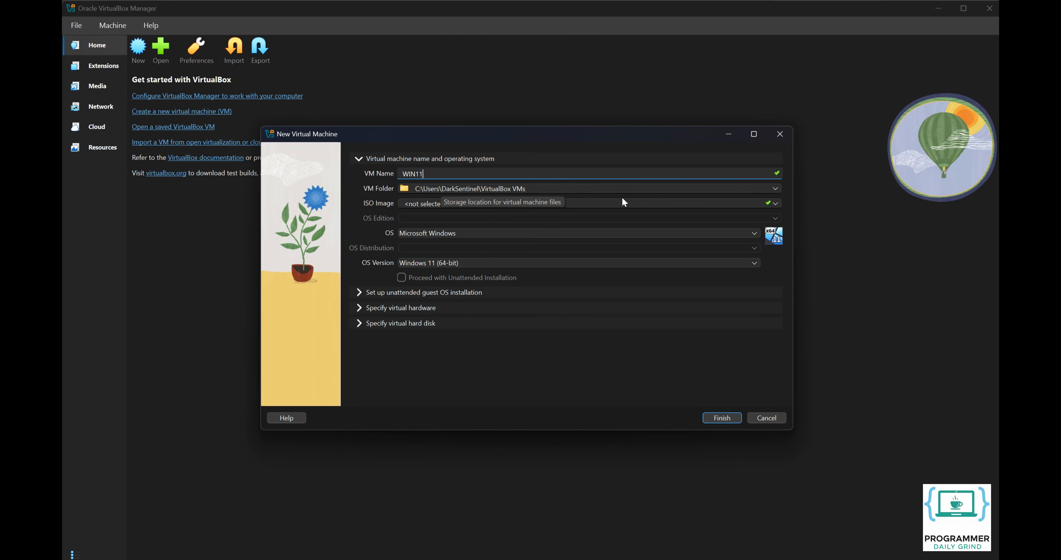
click(774, 204)
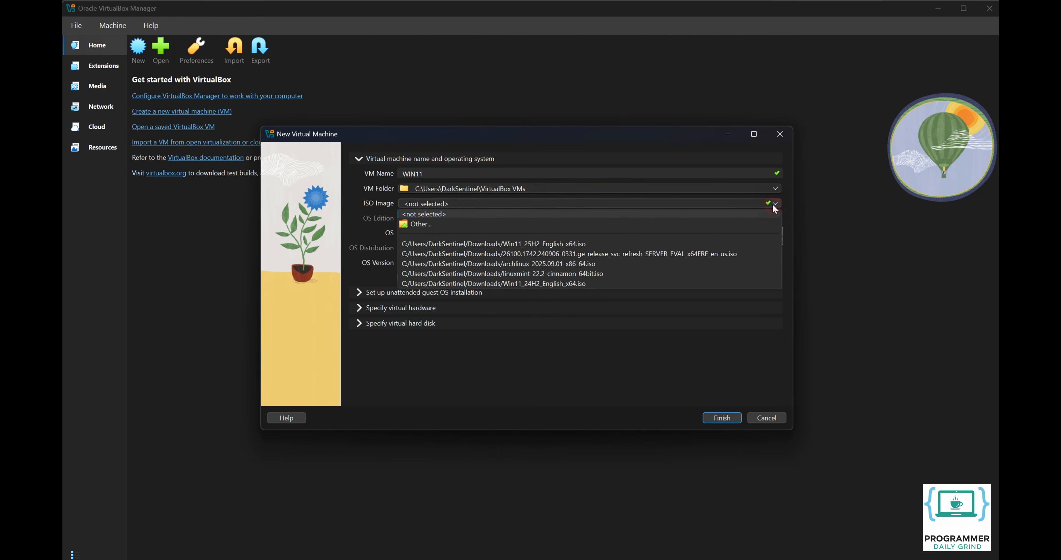
- Select Win11_25H2_English_x64.iso as the installation ISO image
click(759, 222)
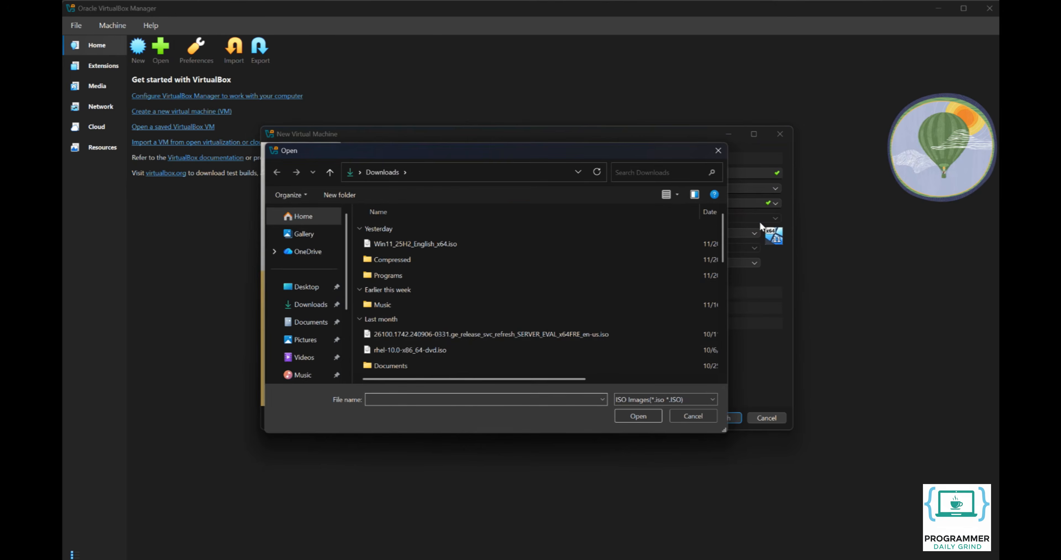
click(565, 241)
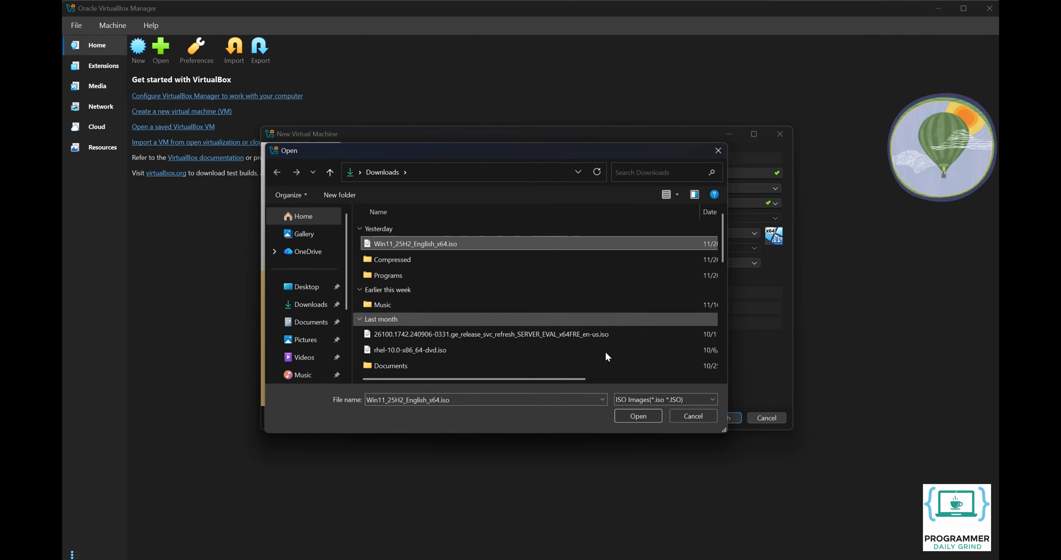
click(629, 417)
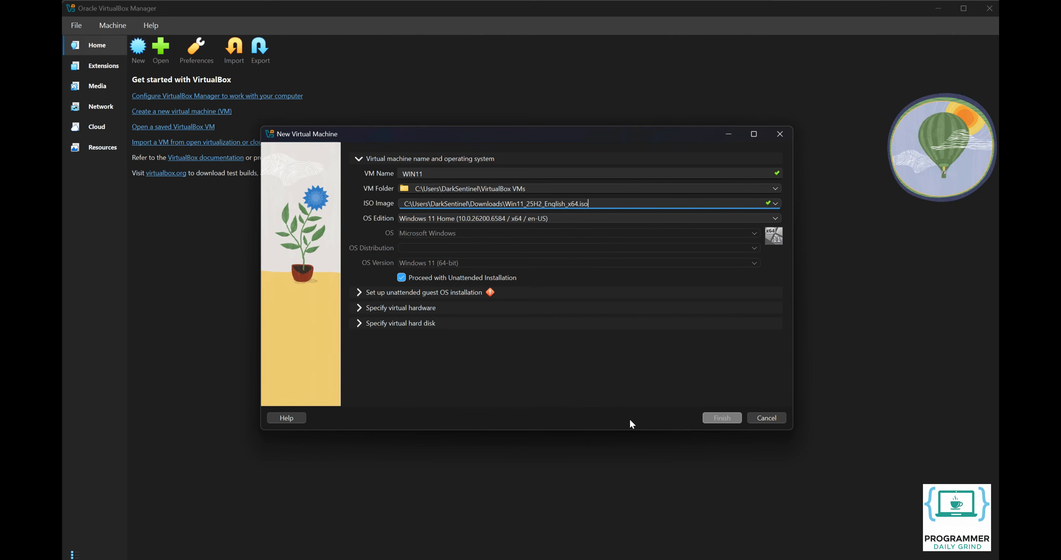
- Choose the Windows 11 Pro edition and turn off unattended installation
click(774, 218)
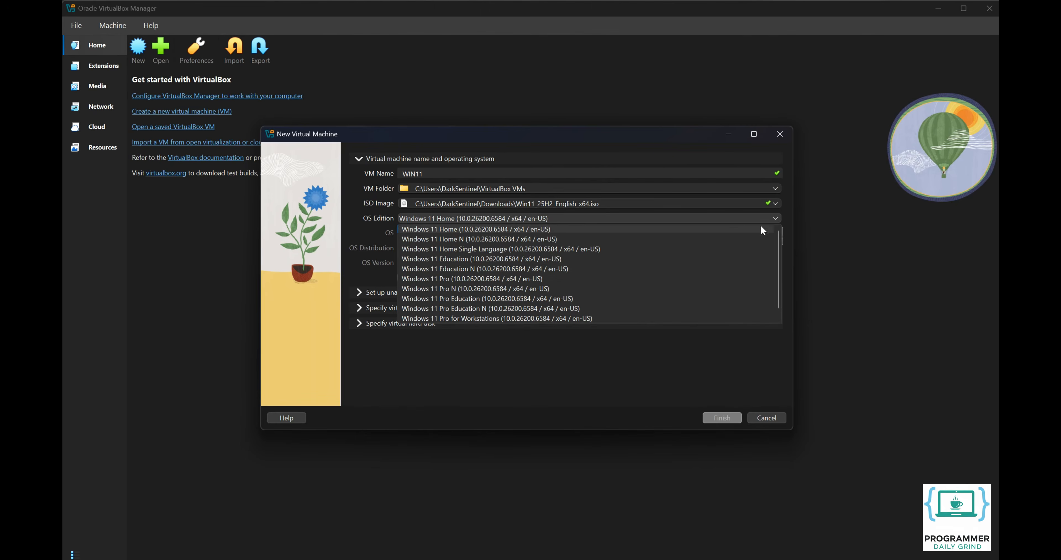
click(729, 280)
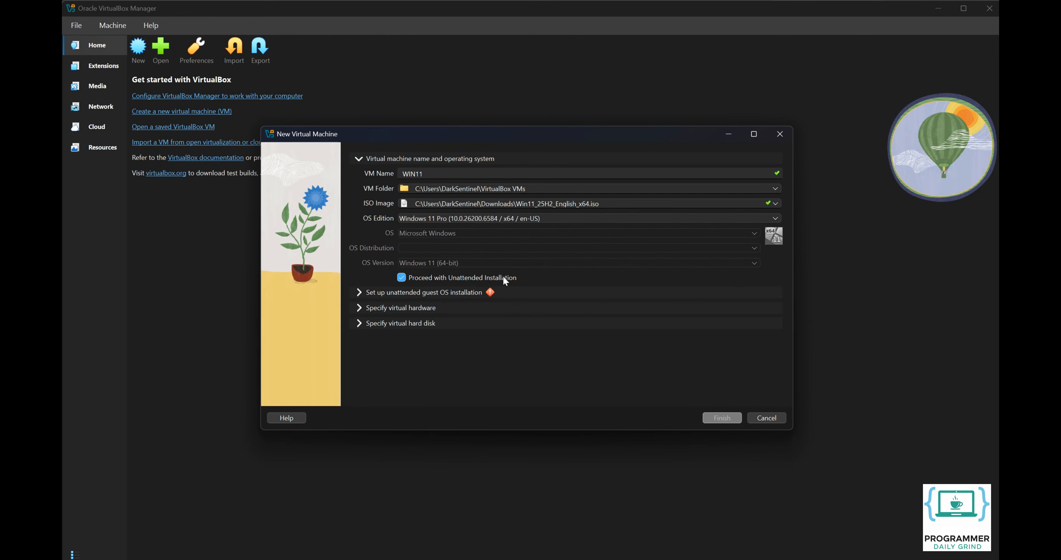
click(424, 275)
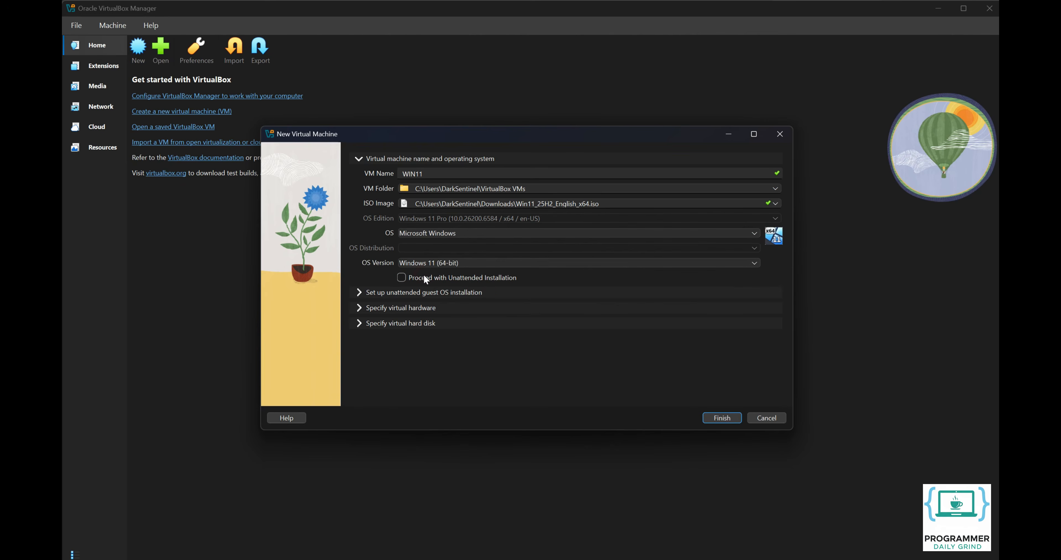
click(399, 309)
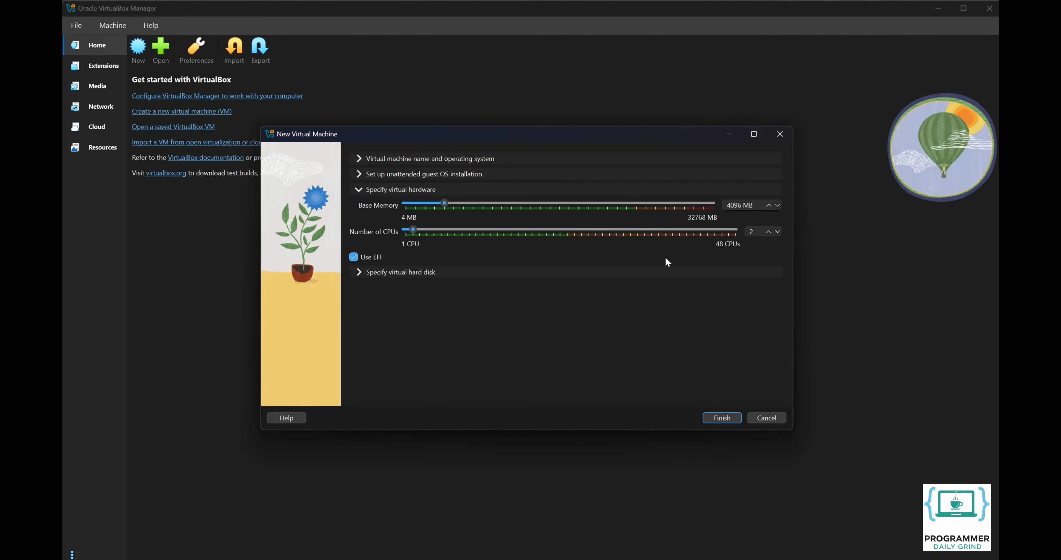
- Set base memory to 8192 MB and the number of CPUs to 8
double_click(735, 205)
text(8192)
double_click(751, 230)
text(8)
- Give the virtual hard disk a 200 GB size and finish creating the WIN11 machine
click(382, 272)
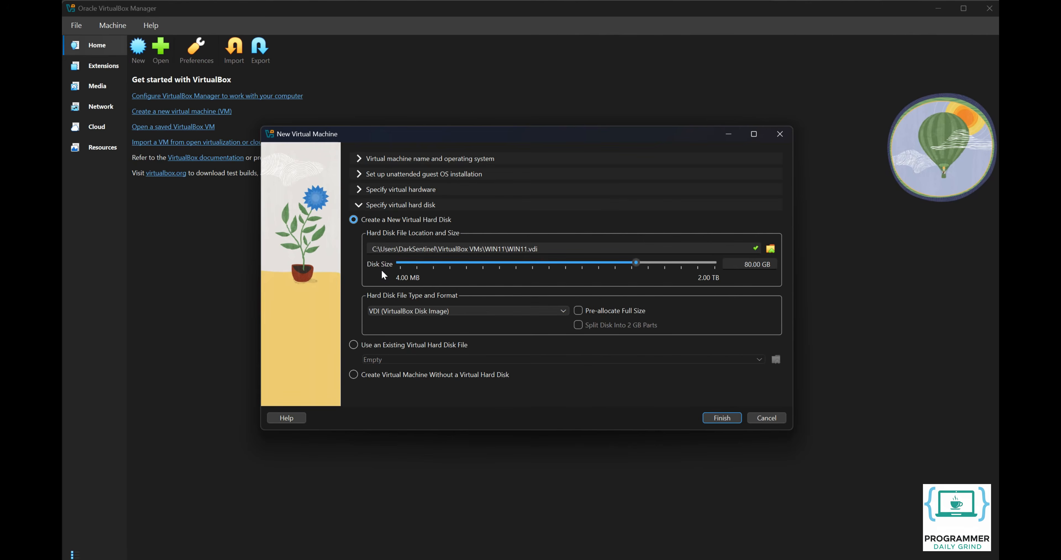
double_click(740, 264)
text(200)
click(722, 417)
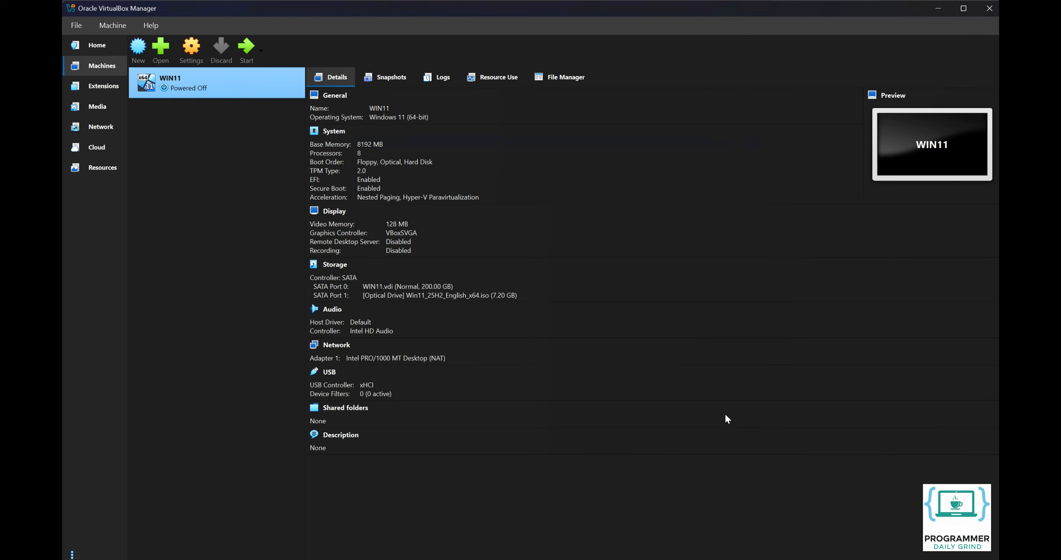
click(190, 52)
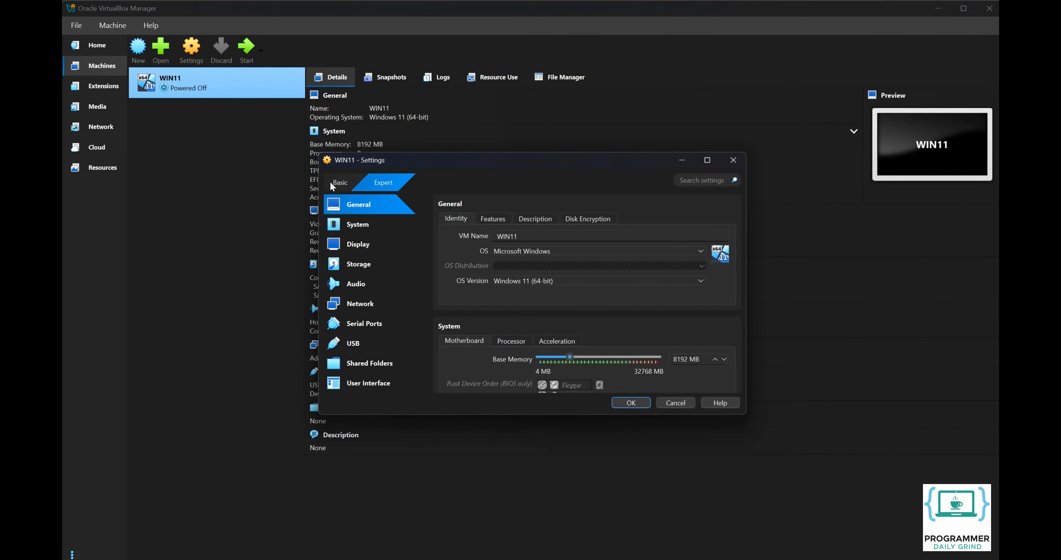
- Switch the motherboard chipset to ICH9 and enable 3D acceleration for the display
click(349, 231)
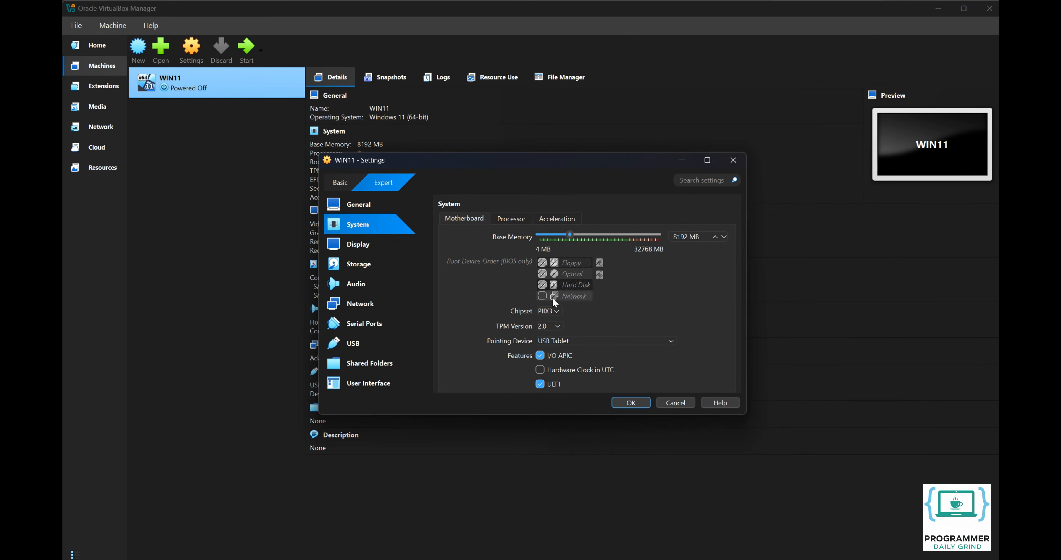
click(556, 312)
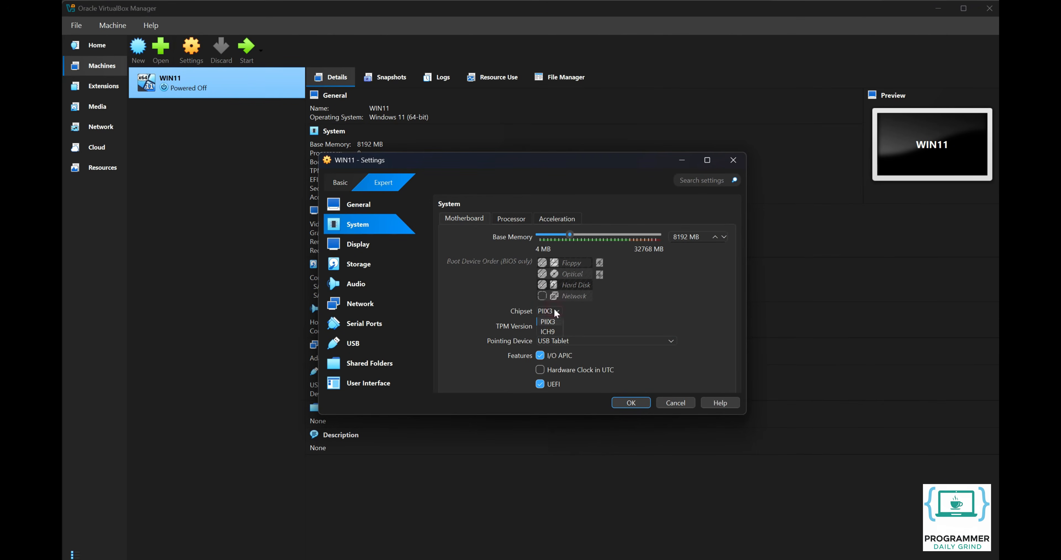
click(550, 331)
click(378, 250)
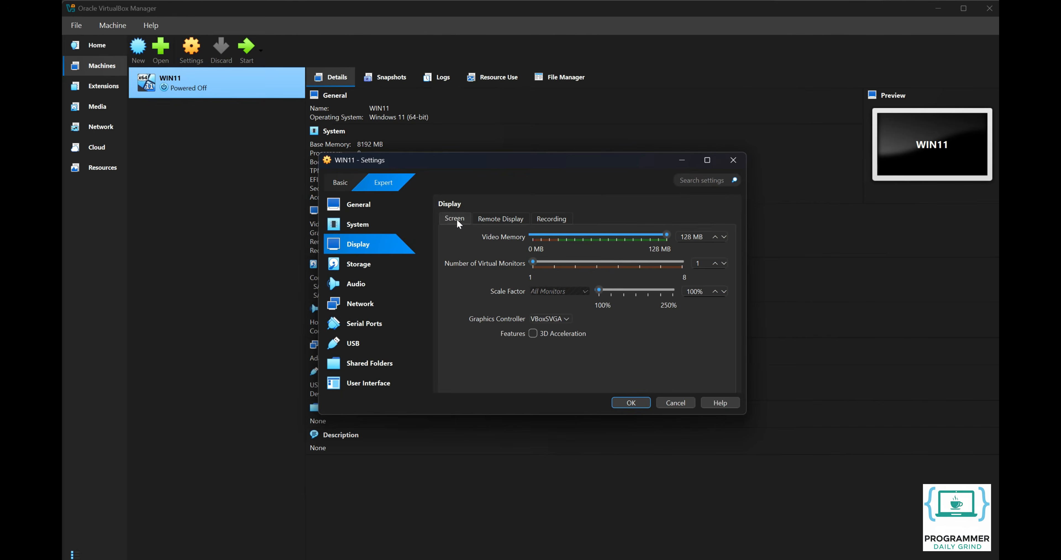
click(532, 334)
- Drag the video memory slider up to 256 MB
drag(599, 236, 669, 239)
- Mark the WIN11.vdi disk as a solid-state drive and save the machine settings
click(376, 266)
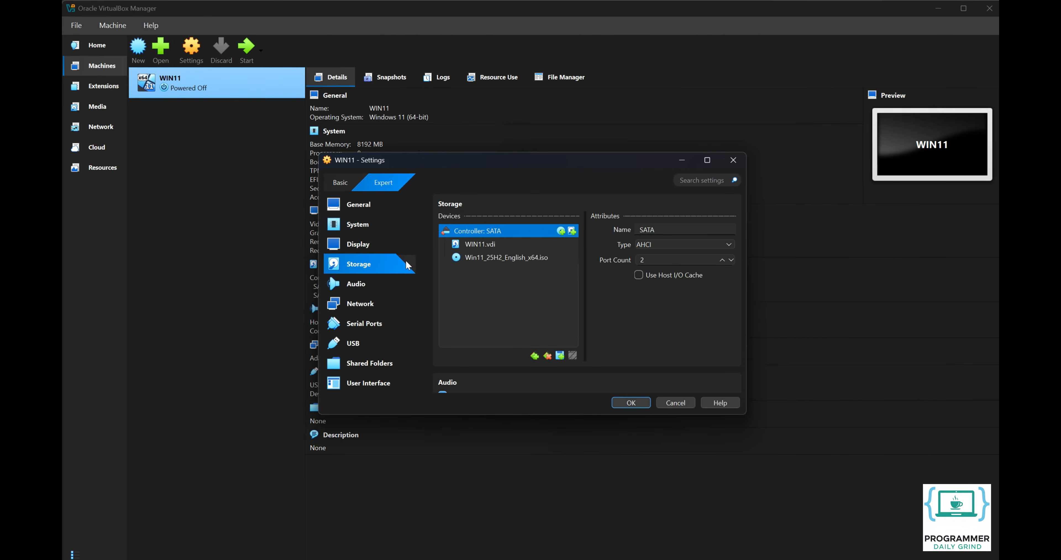
click(468, 245)
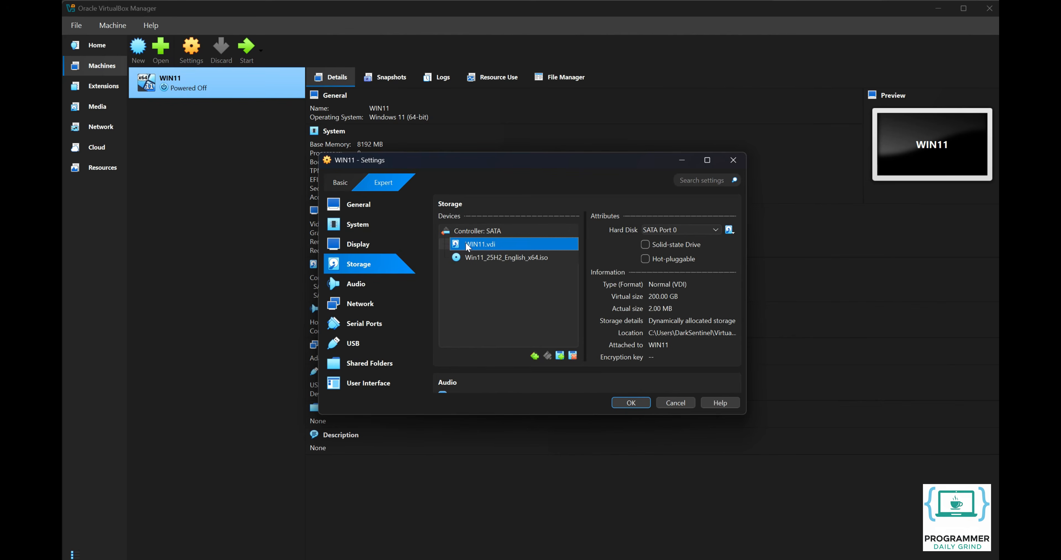
click(646, 245)
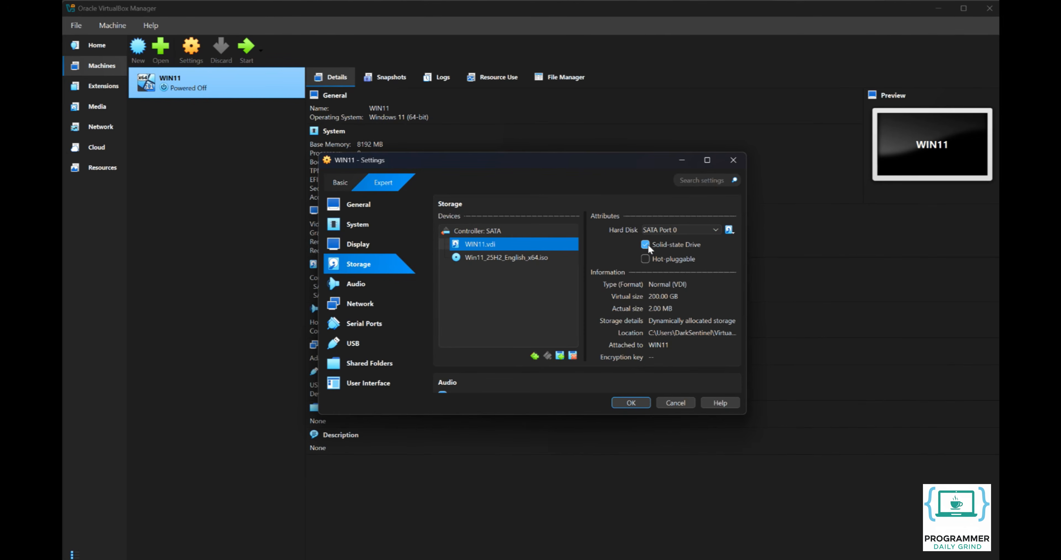
click(632, 402)
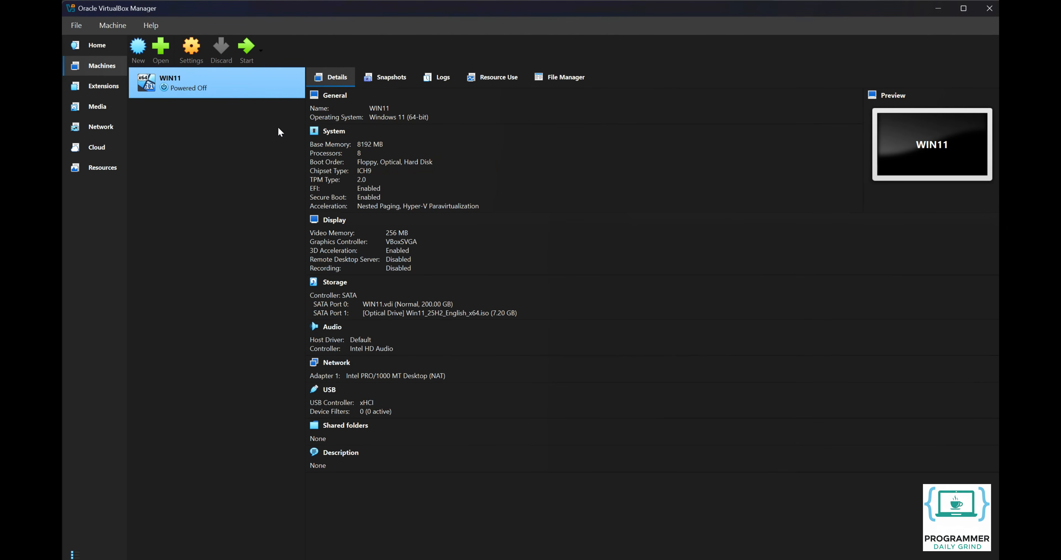
- Start WIN11 in a maximized window and boot it from the installation DVD
click(248, 53)
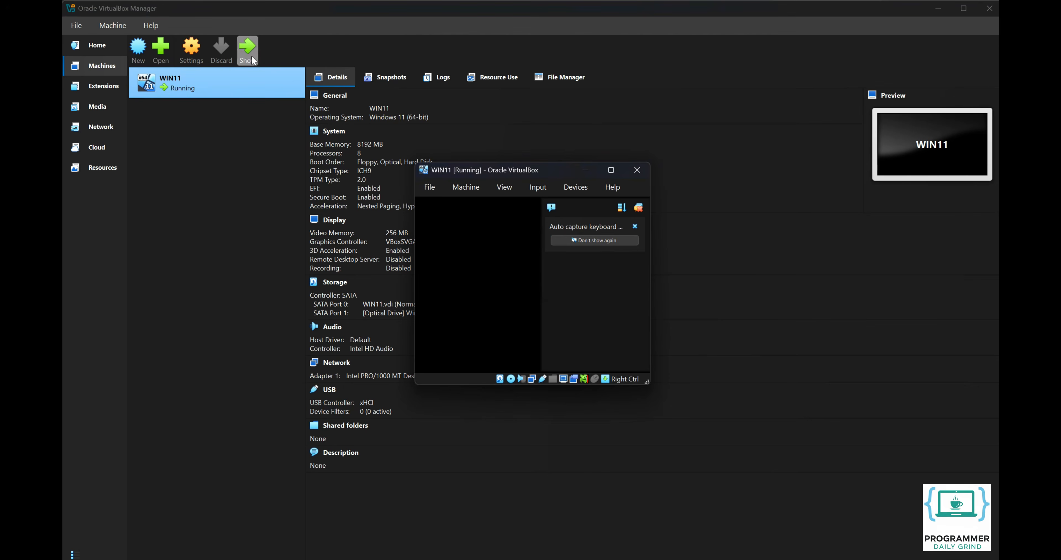
click(637, 208)
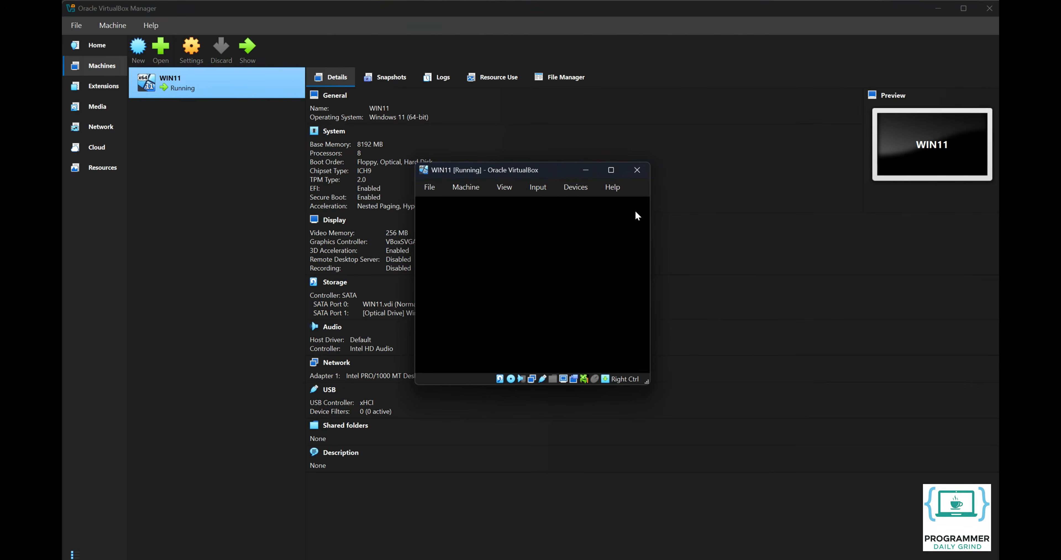
click(611, 170)
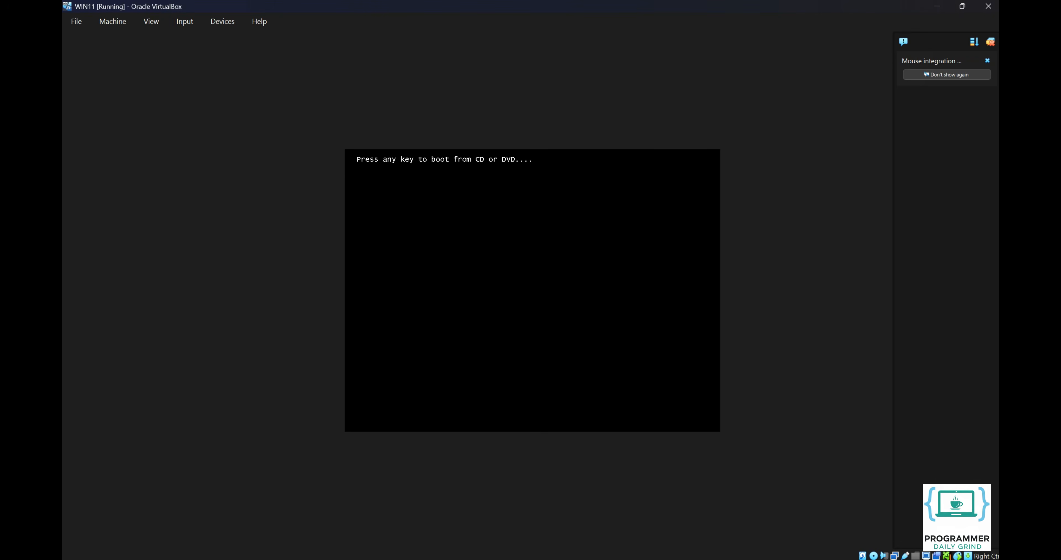
key(Return)
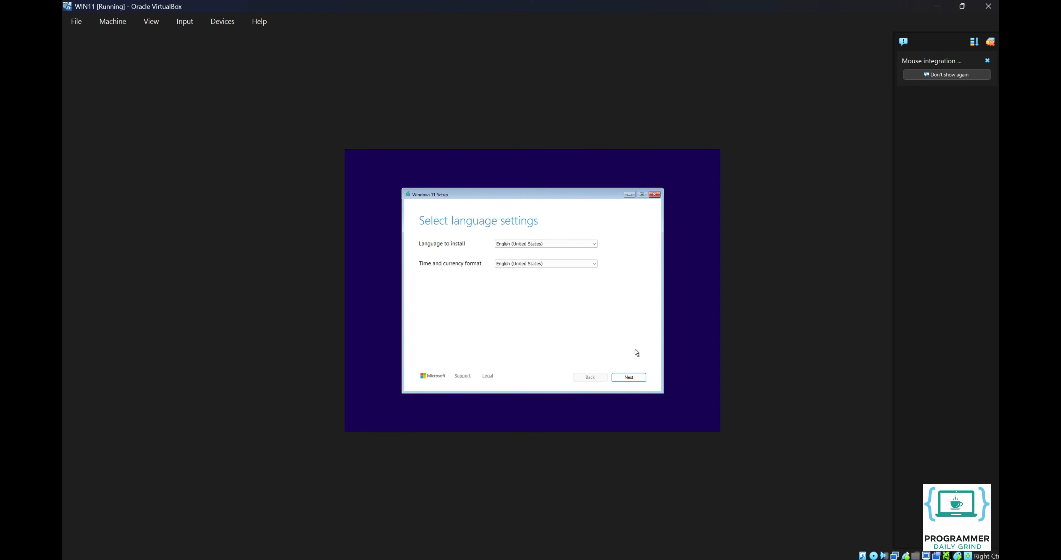
- Accept English (United States) as the language and US as the keyboard layout
click(636, 380)
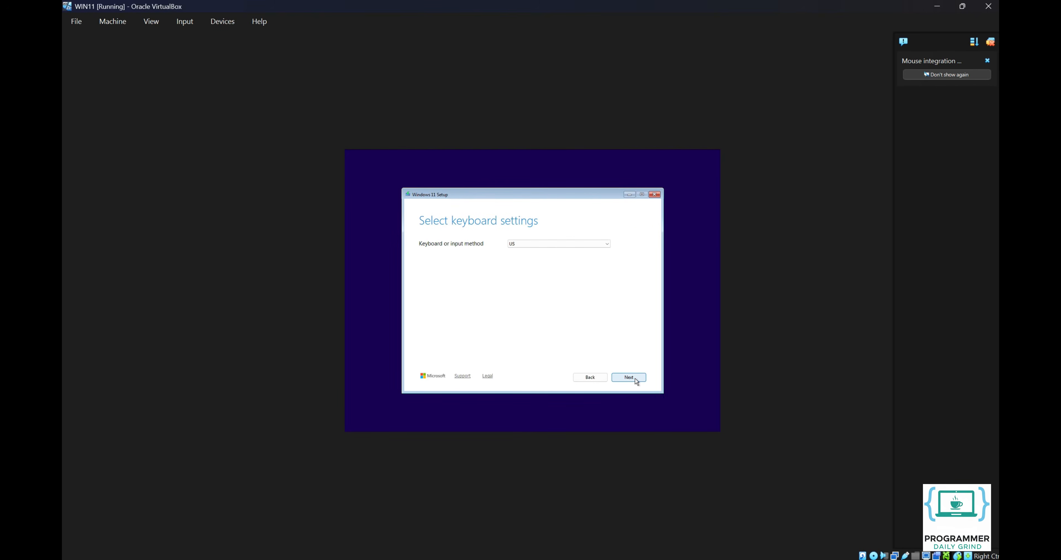
click(636, 381)
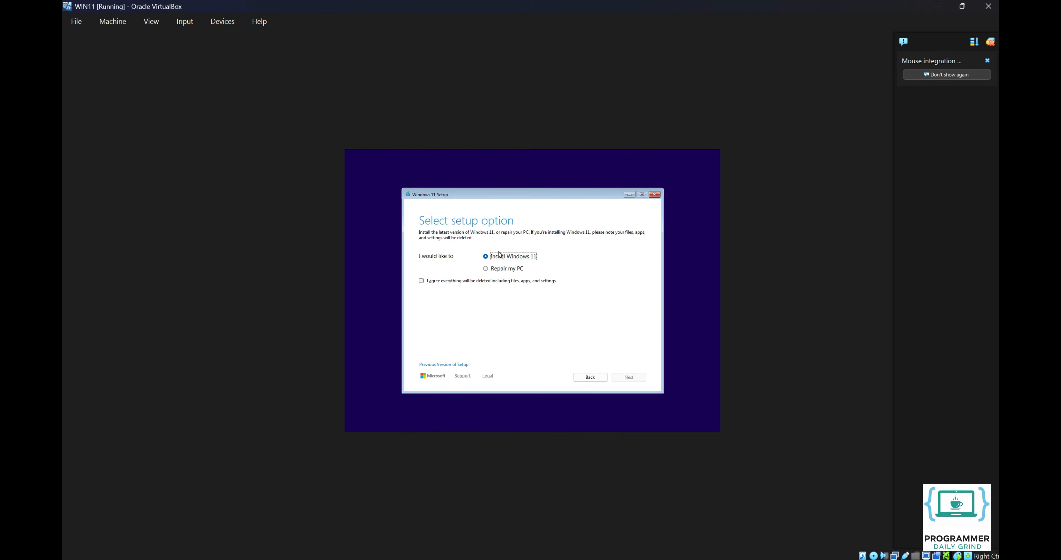
- Agree to the disk wipe, skip the product key, and select Windows 11 Pro
click(449, 282)
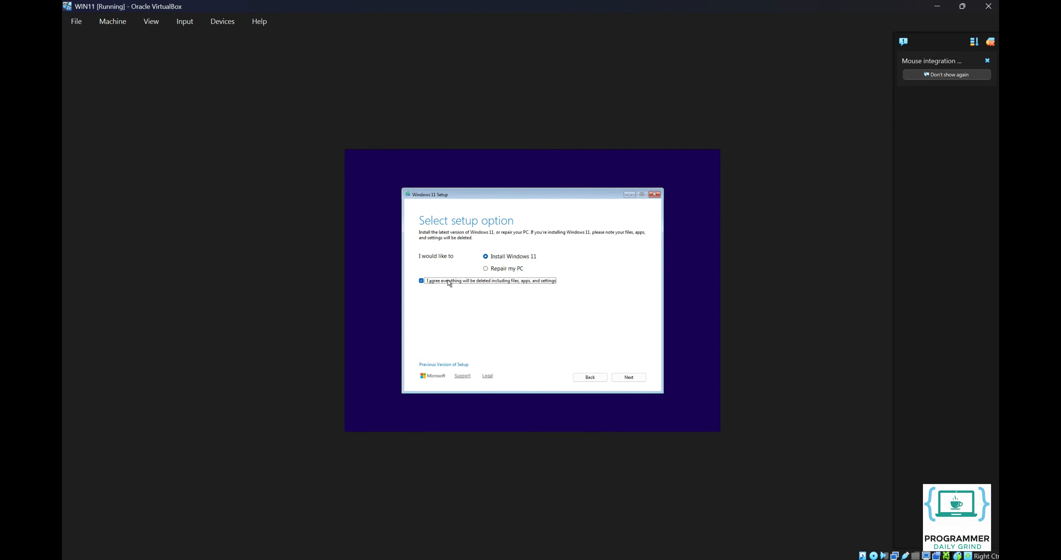
click(629, 379)
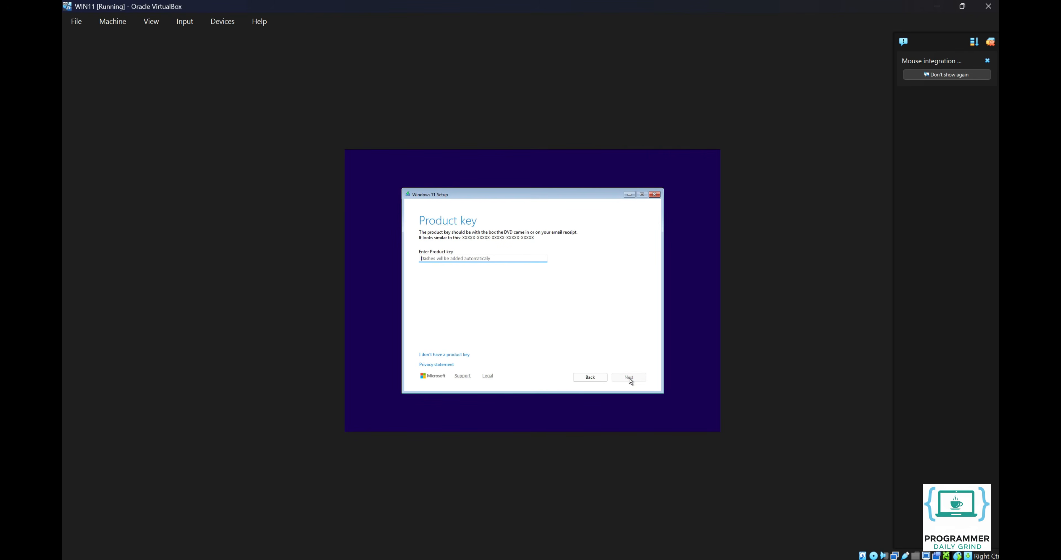
click(456, 354)
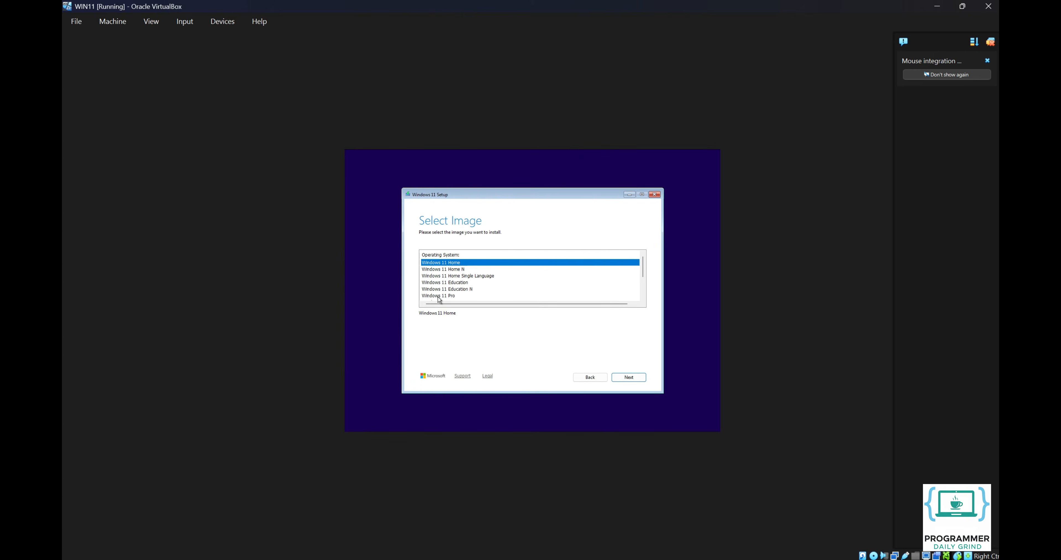
click(439, 296)
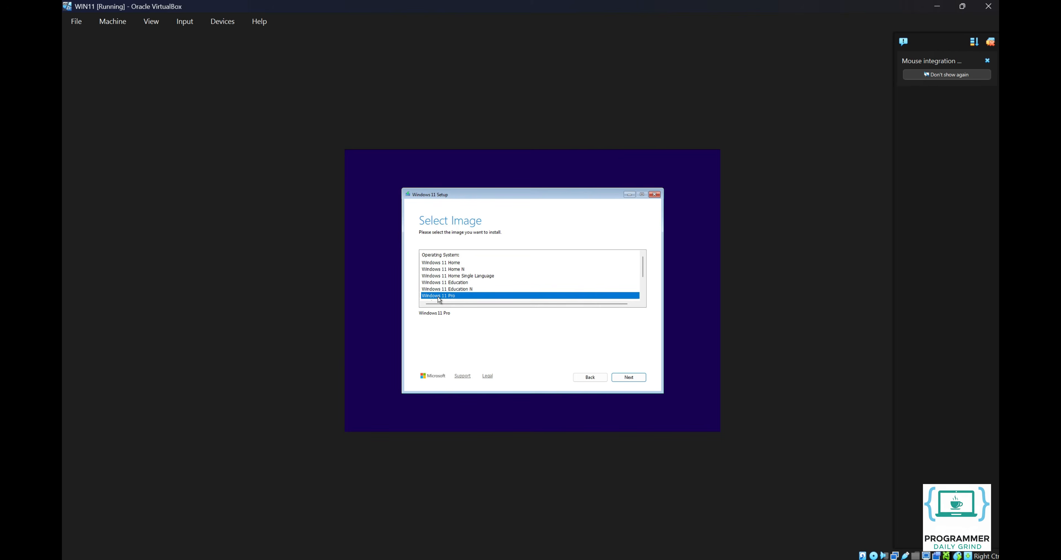
click(626, 378)
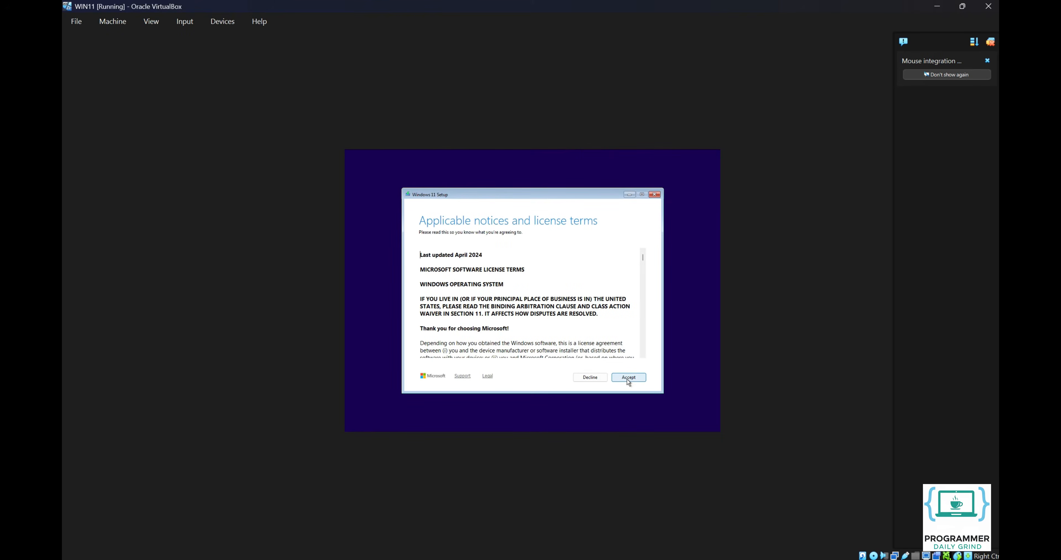
- Accept the license, create a 204798 MB partition, and install Windows 11 Pro on Partition 3
click(628, 377)
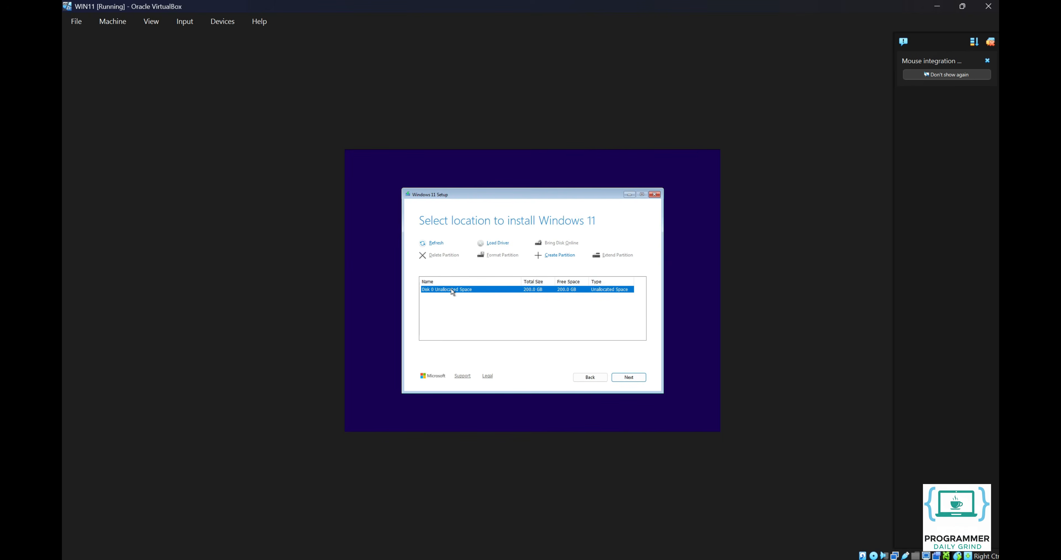
click(554, 256)
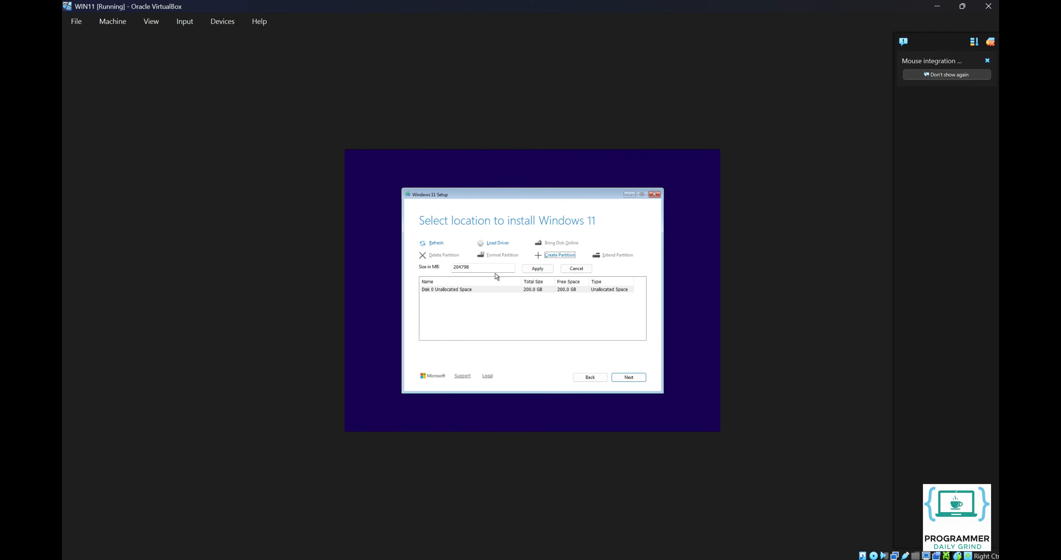
click(538, 268)
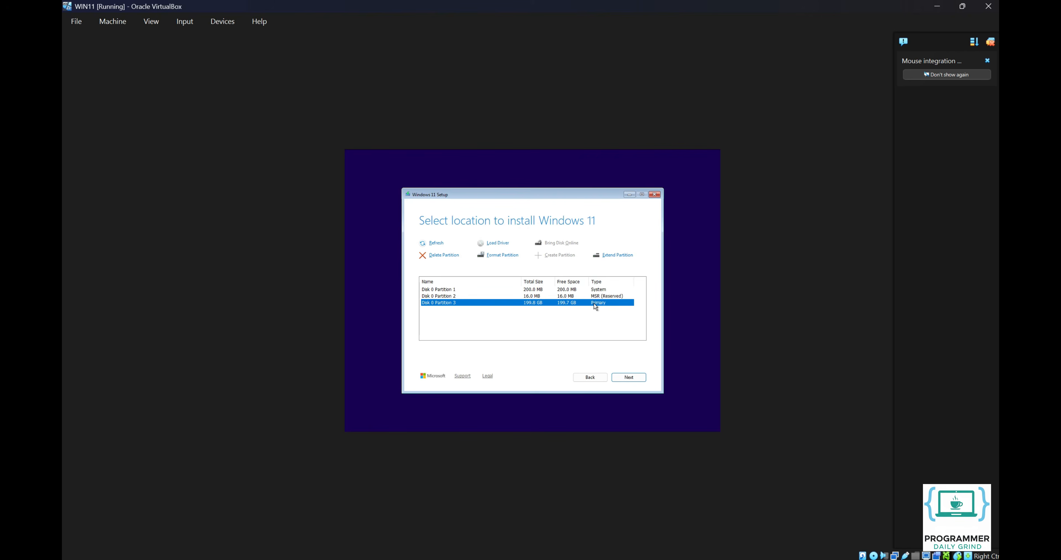
click(627, 377)
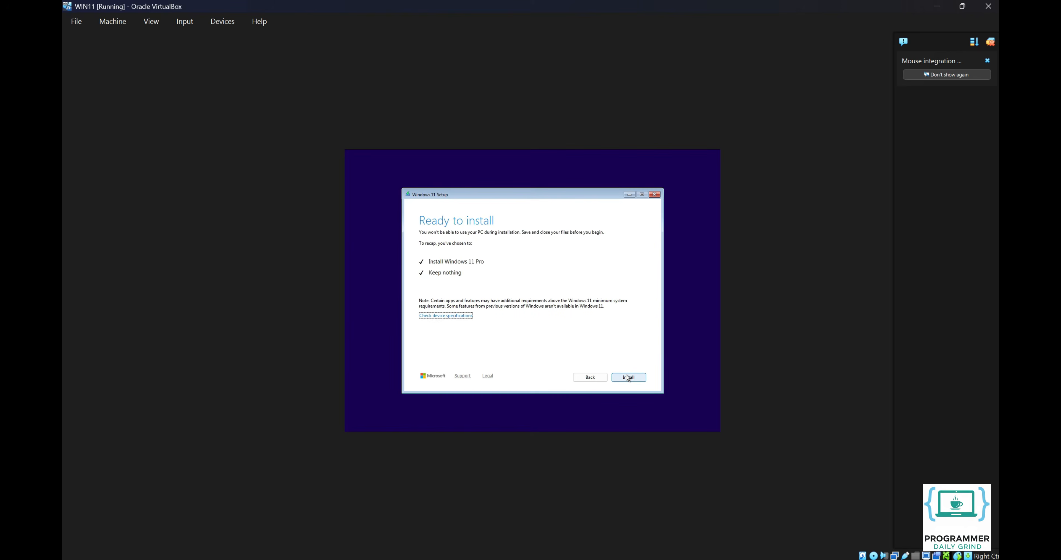
click(627, 377)
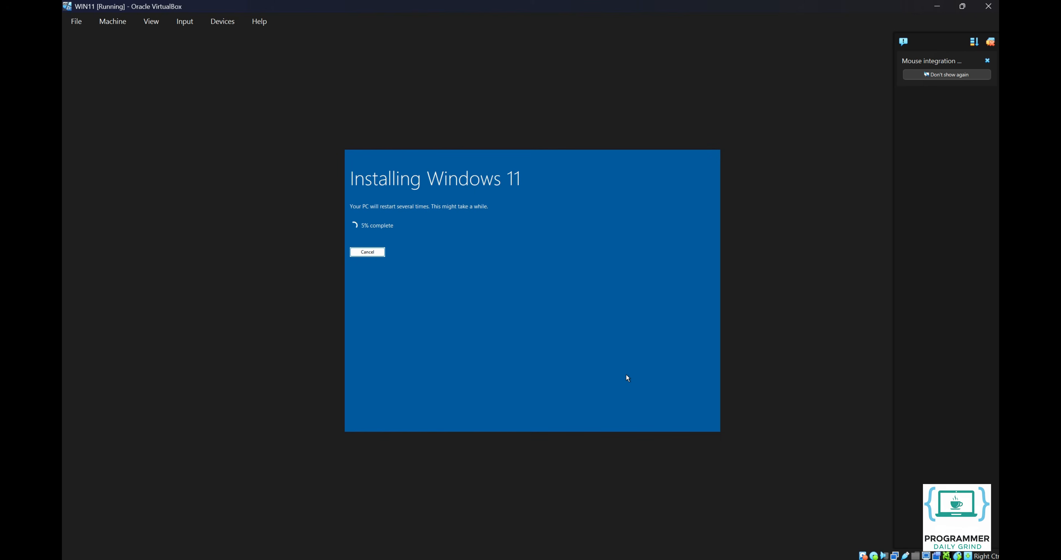
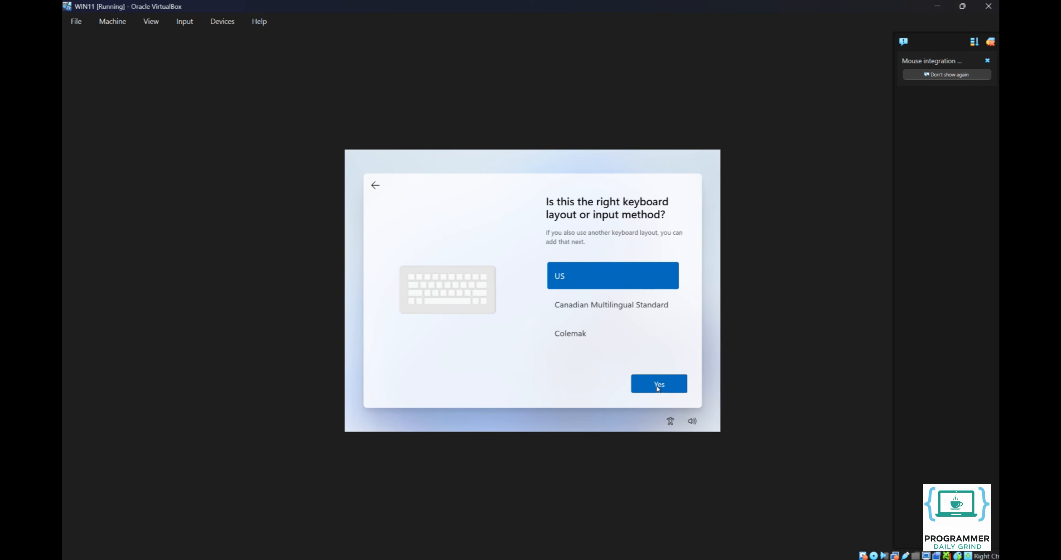
- Confirm US as the keyboard layout and skip adding a second layout
click(657, 385)
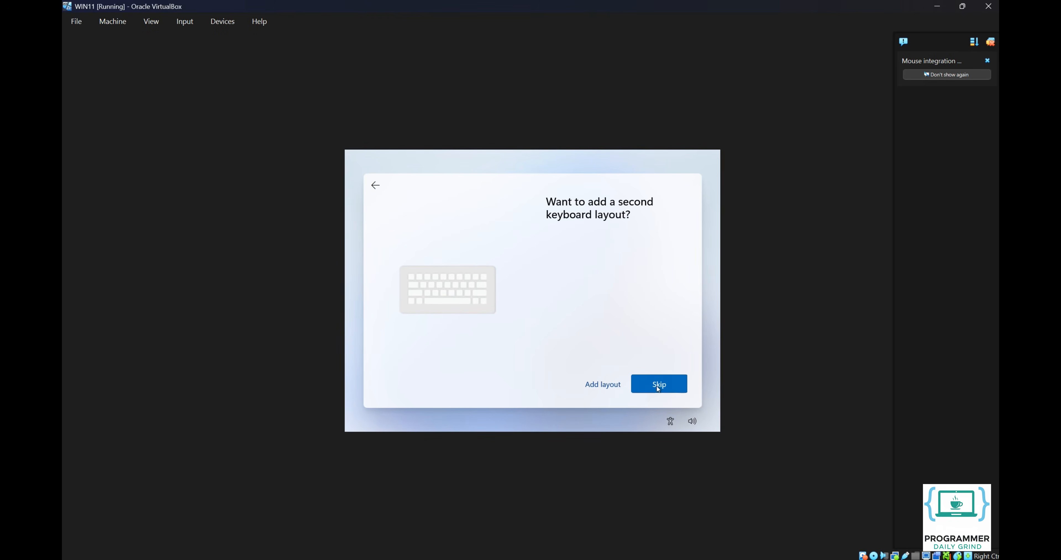
click(657, 386)
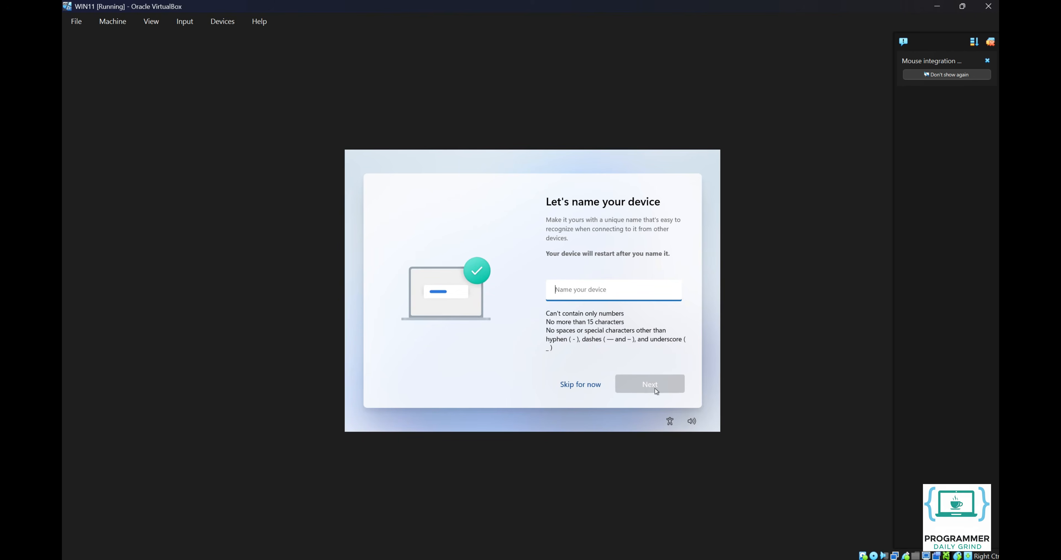
- Skip device naming and run 'start ms-cxh:localonly' from a Shift+F10 command prompt
click(580, 385)
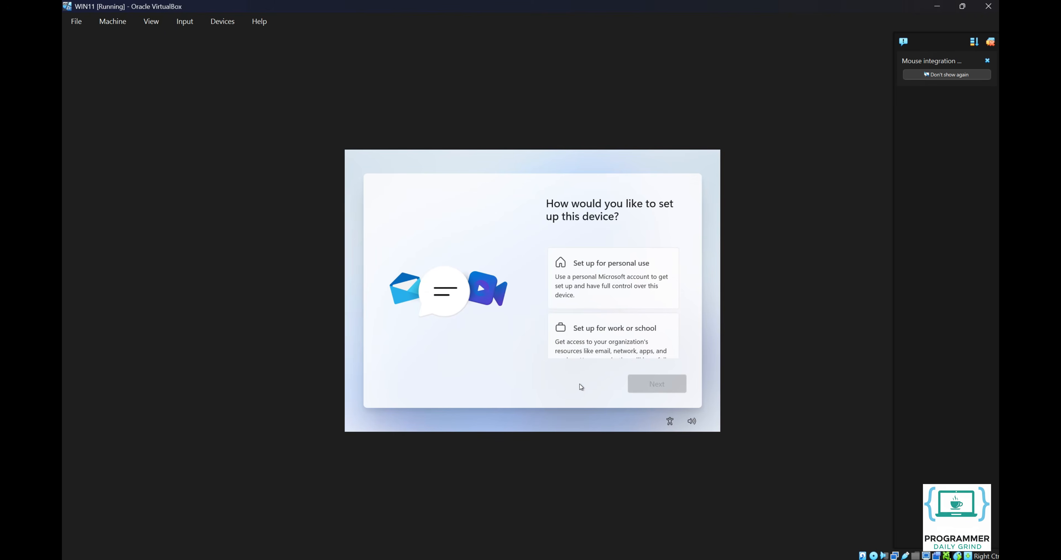
key(shift+F10)
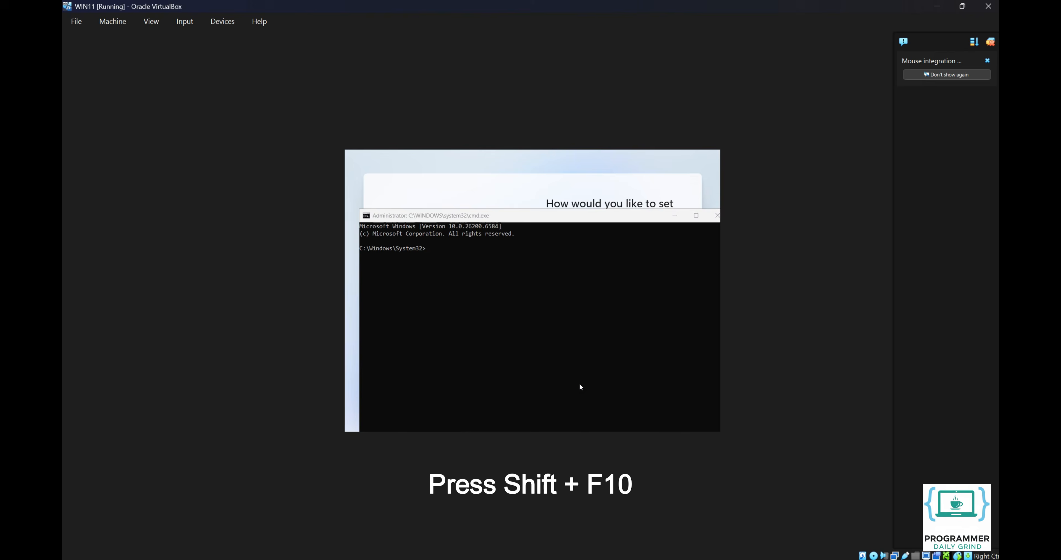
click(579, 384)
text(start ms-cx)
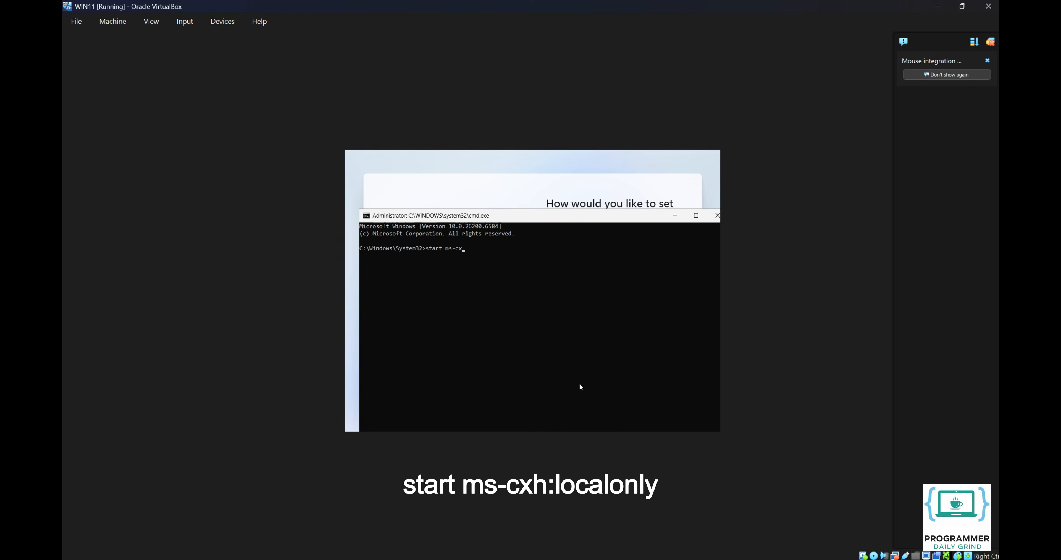
text(h:localonly)
key(Return)
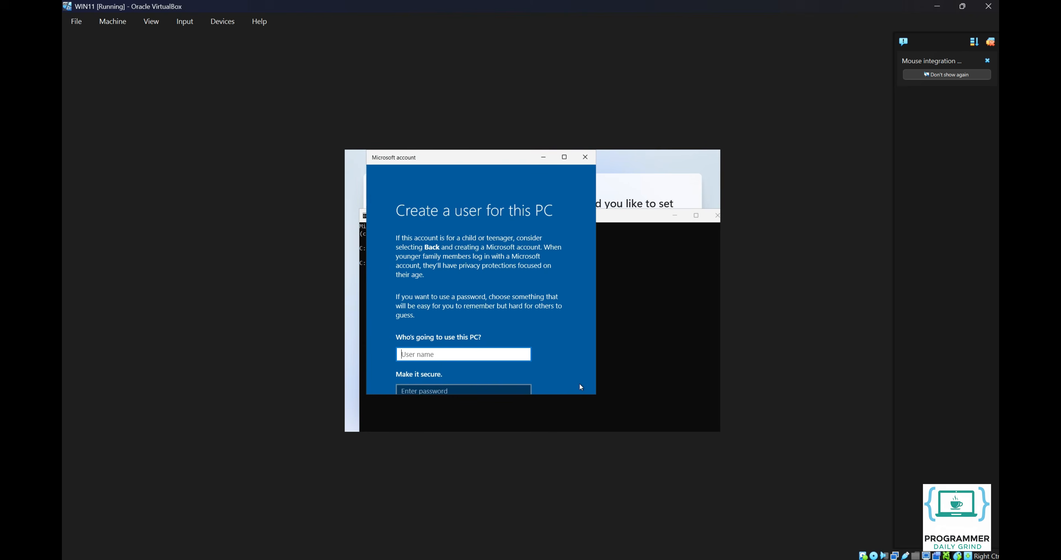
- Maximize the account window and enter the local user name and password, confirming the password
click(565, 158)
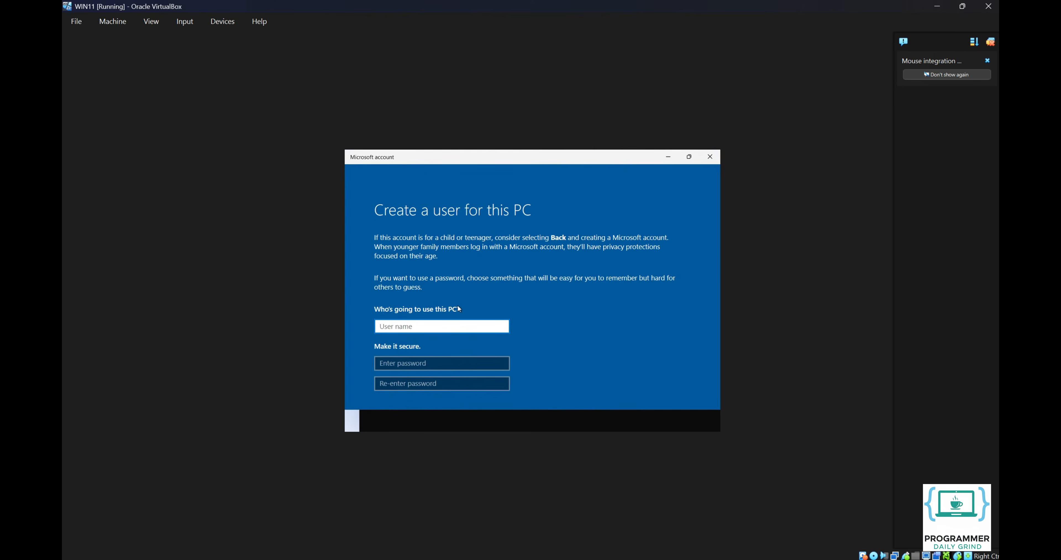
text(ProgrammerDailyGrind)
click(438, 362)
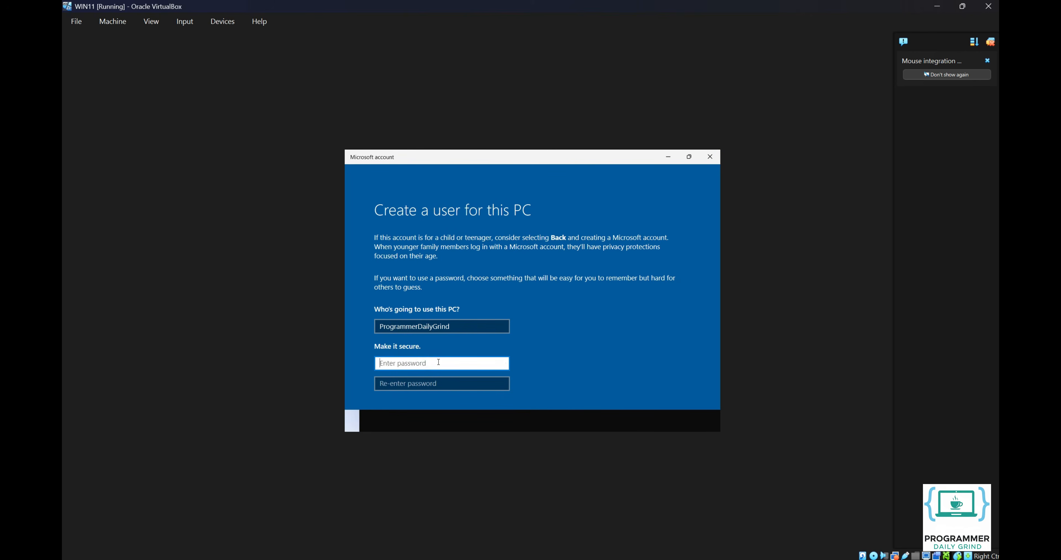
text(********************)
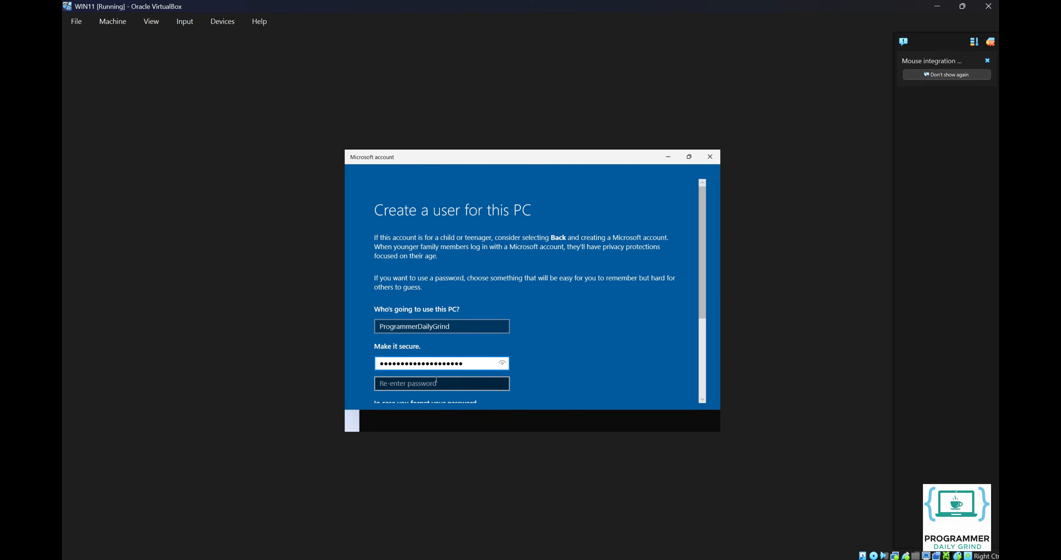
click(435, 380)
text(*************)
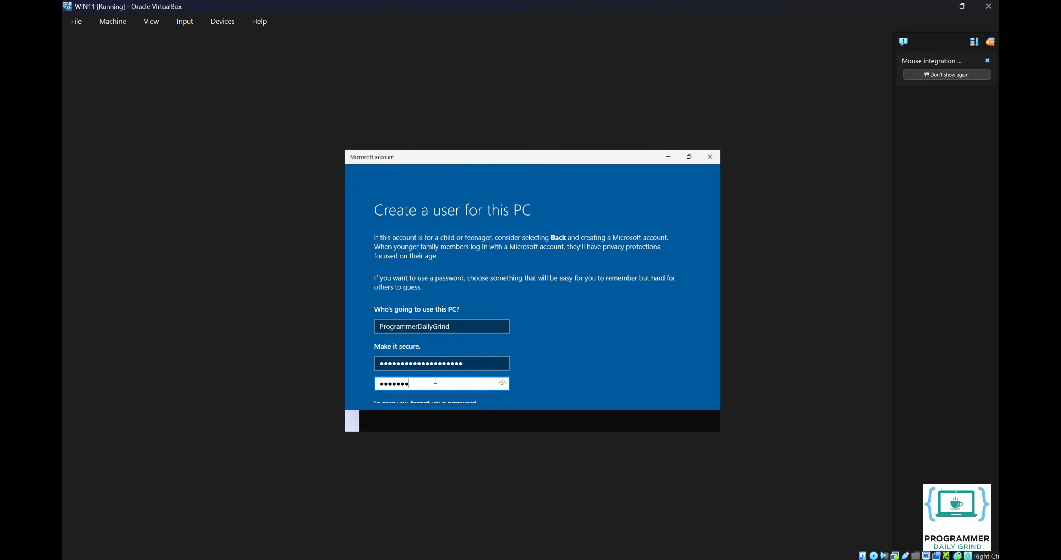
text(*******)
- Answer the first pet's name, birth city and childhood nickname security questions, then submit the account
click(702, 372)
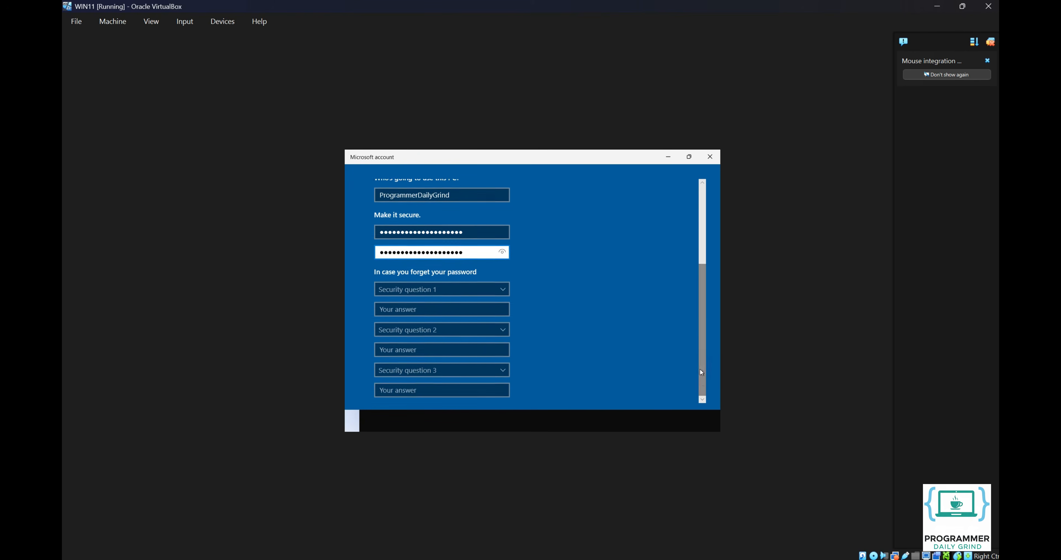
click(456, 290)
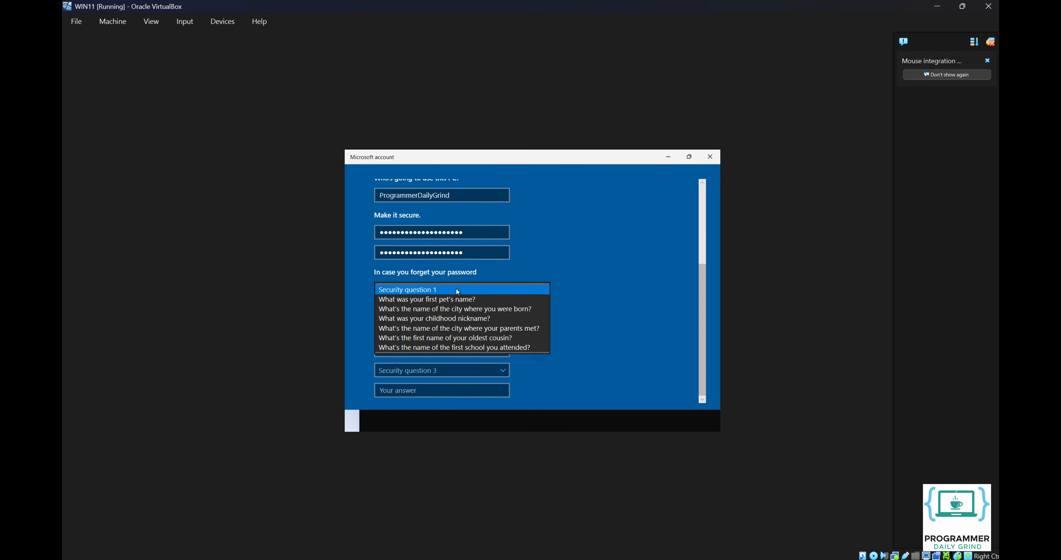
click(454, 299)
click(453, 313)
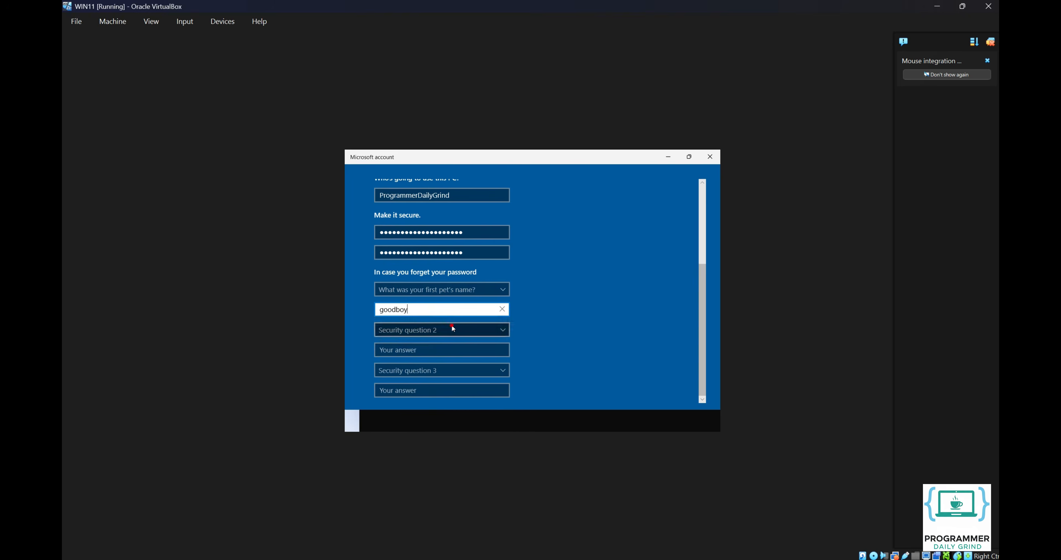
click(452, 325)
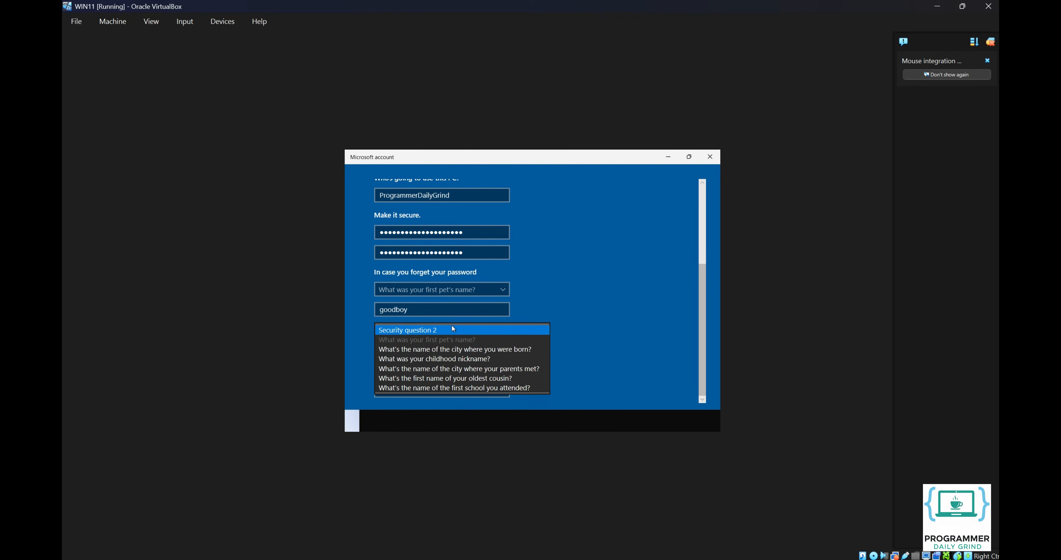
click(451, 349)
click(450, 348)
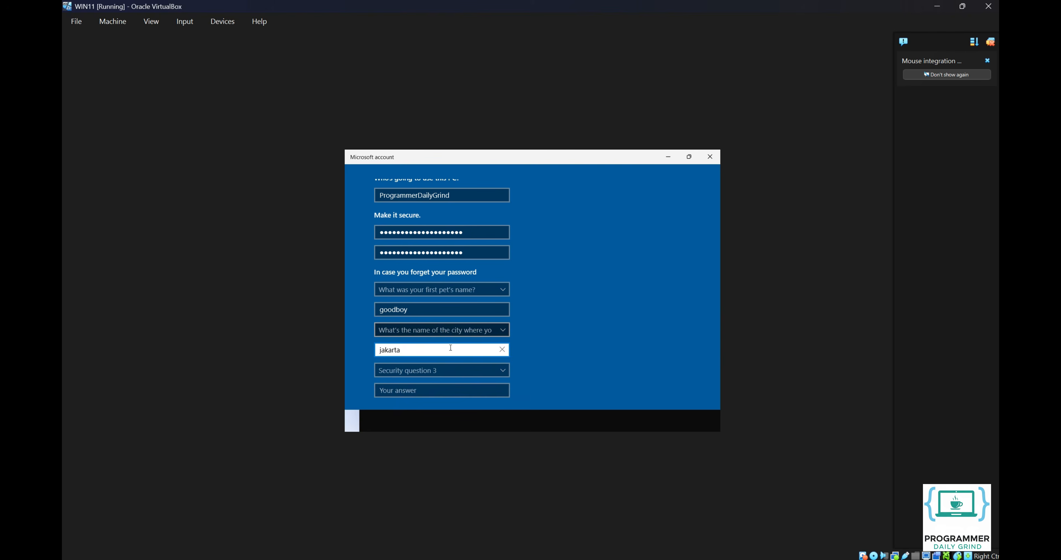
click(441, 368)
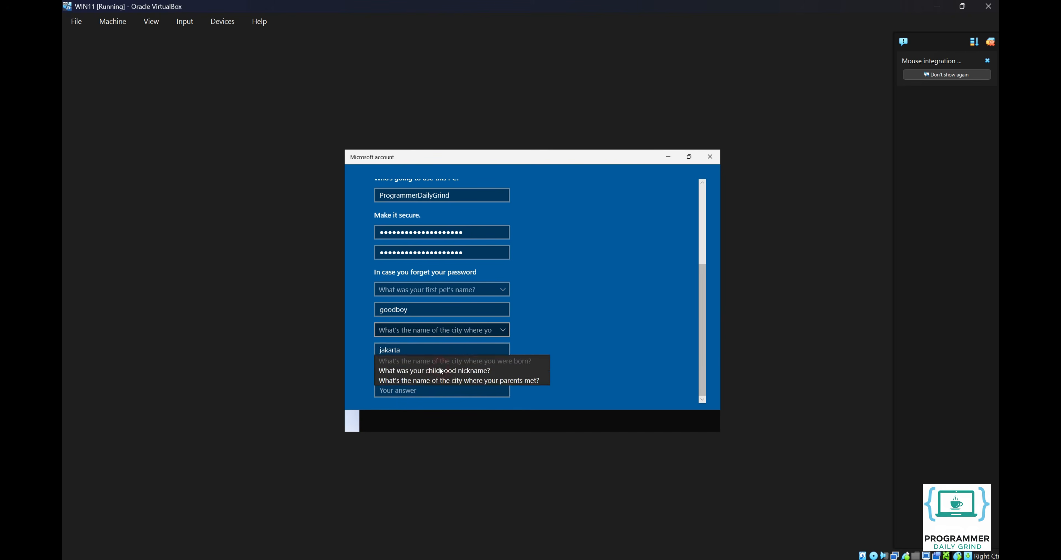
click(440, 370)
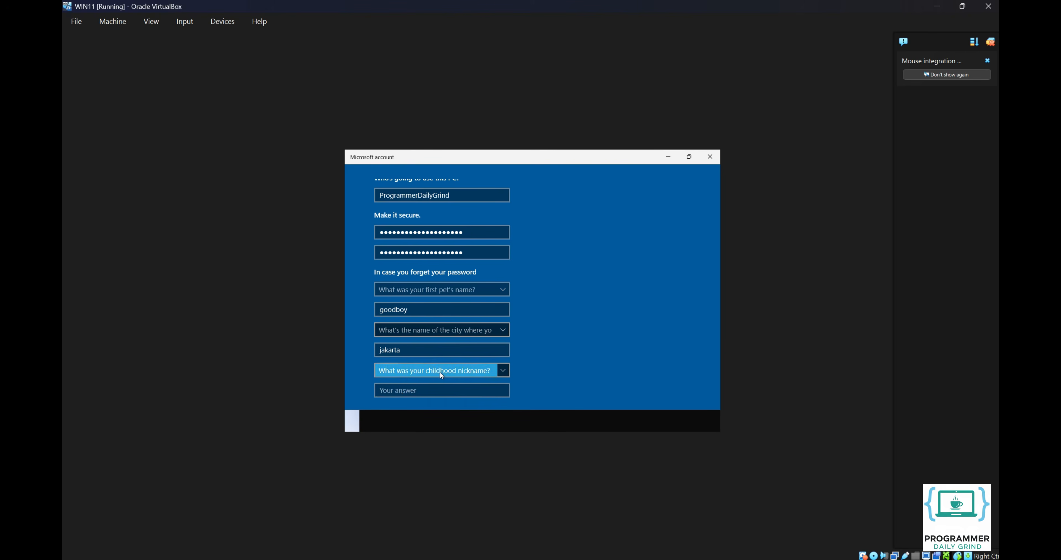
click(446, 390)
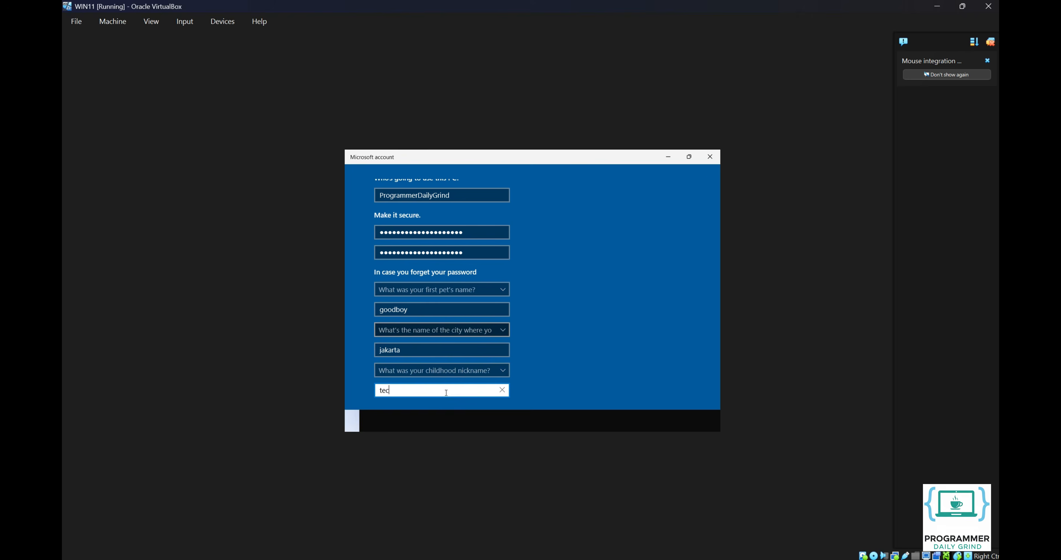
key(Tab)
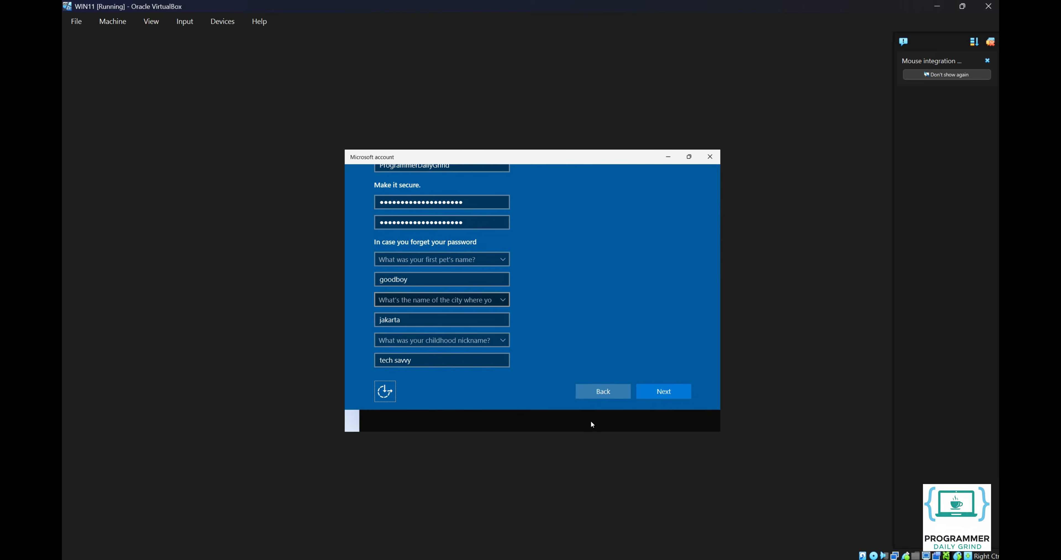
click(666, 395)
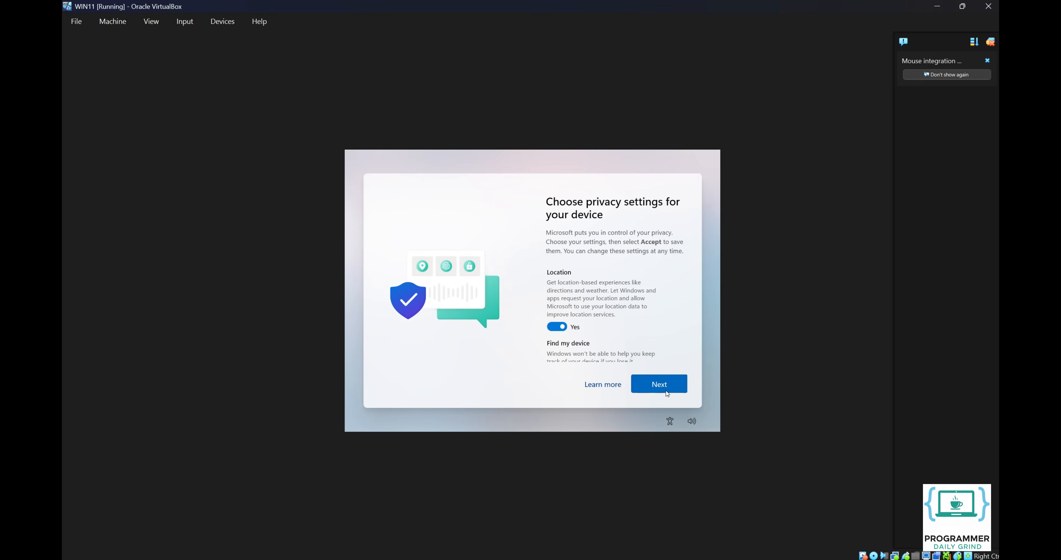
- Turn off location, Microsoft apps and services, and tailored experiences, then accept the privacy settings
click(557, 328)
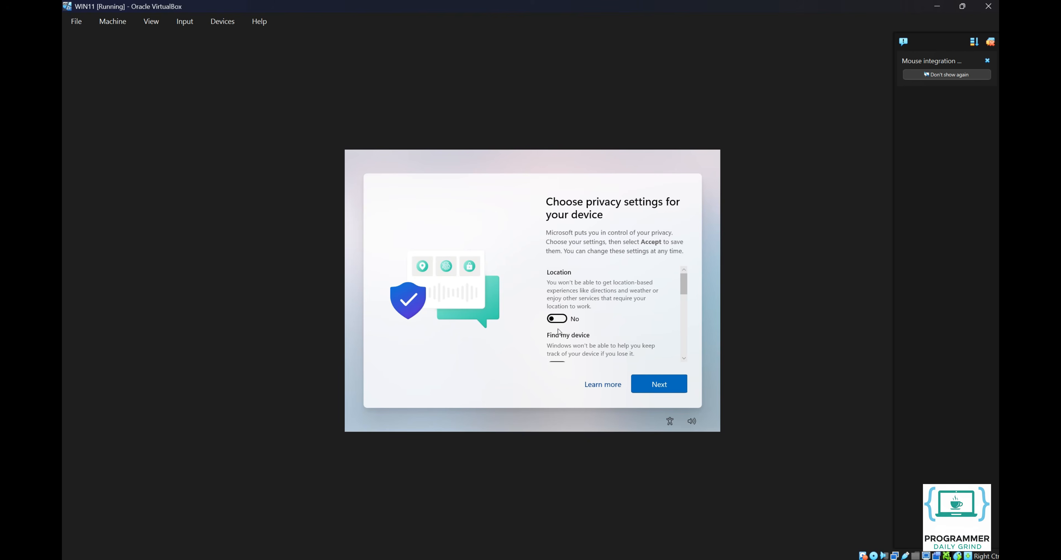
drag(687, 292, 682, 342)
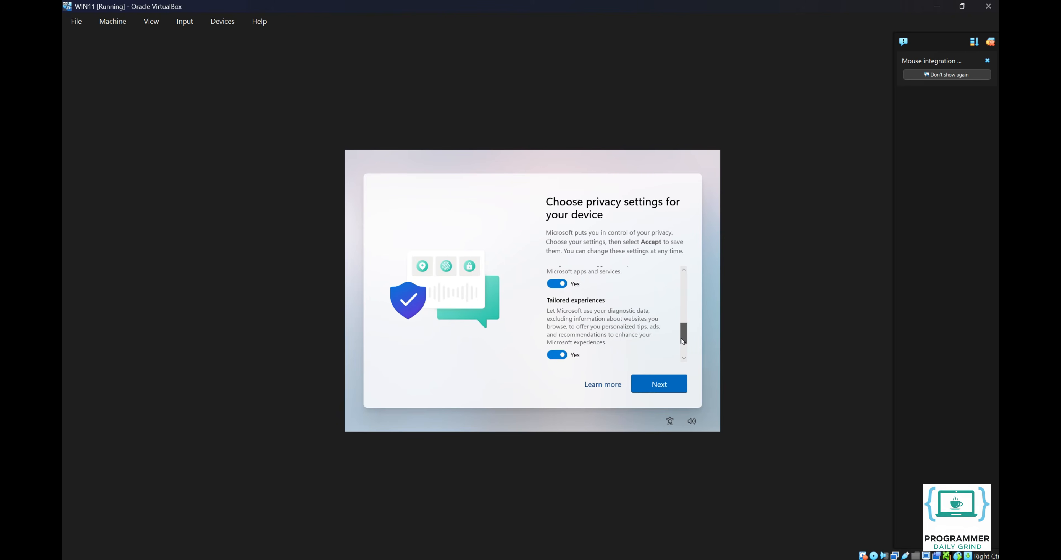
click(556, 284)
click(555, 355)
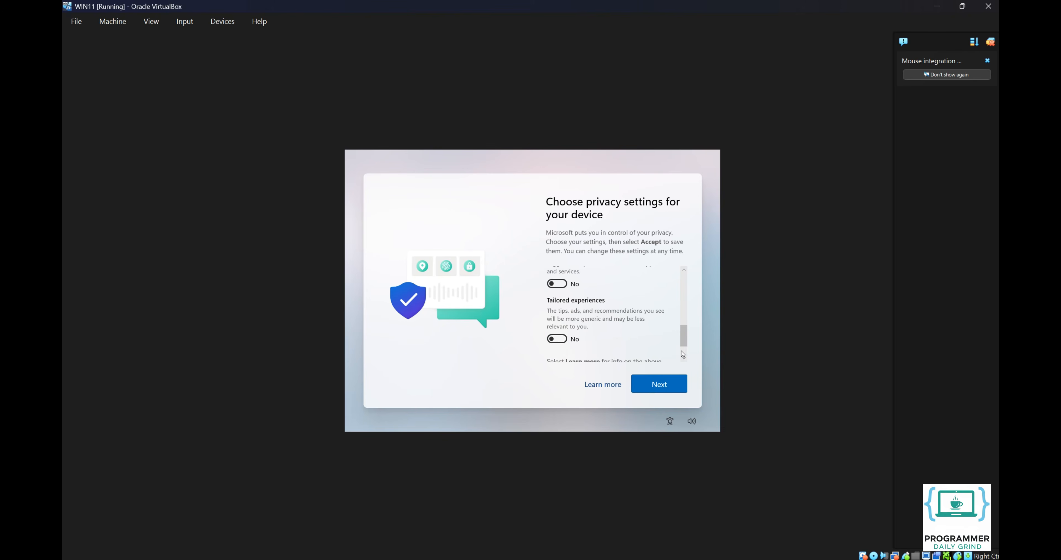
scroll(685, 353, down, 2)
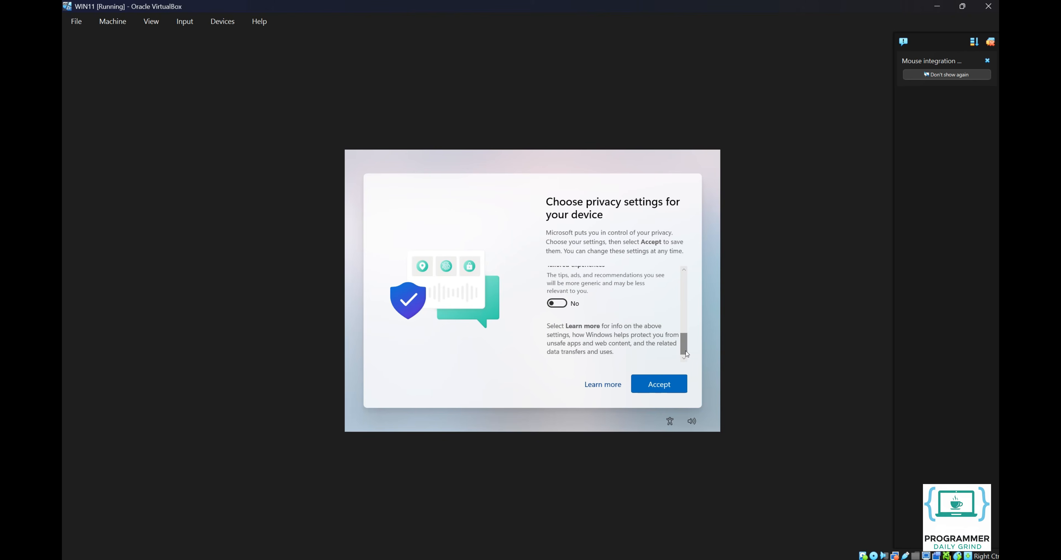
click(663, 385)
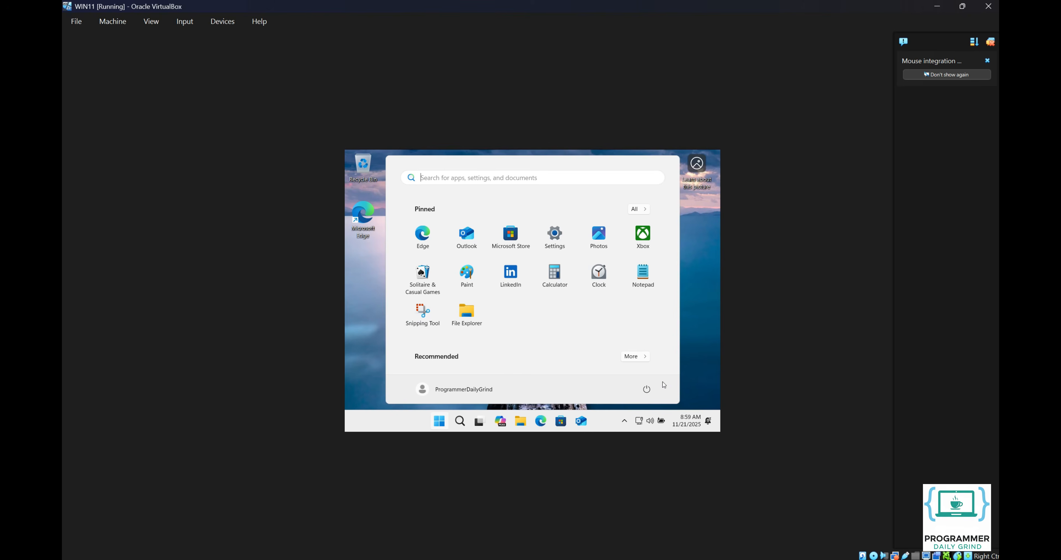
- Insert the Guest Additions CD and launch VBoxWindowsAdditions from its drive, approving the UAC prompt
click(690, 378)
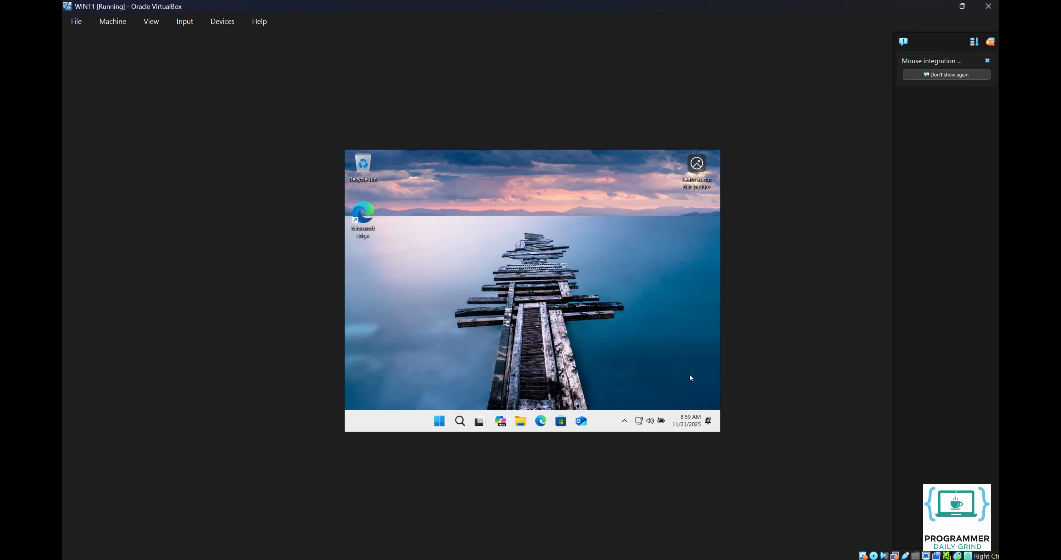
click(240, 23)
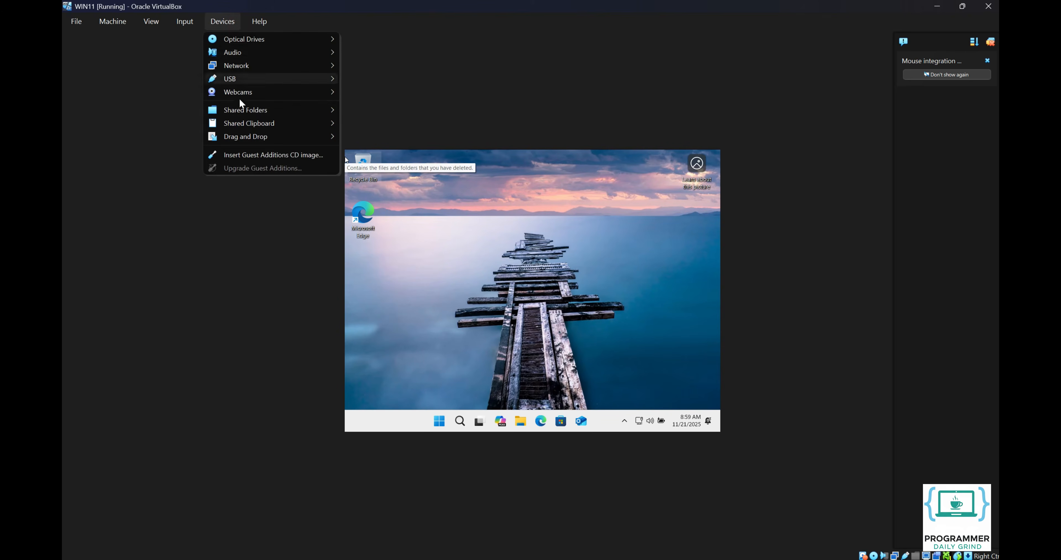
click(240, 153)
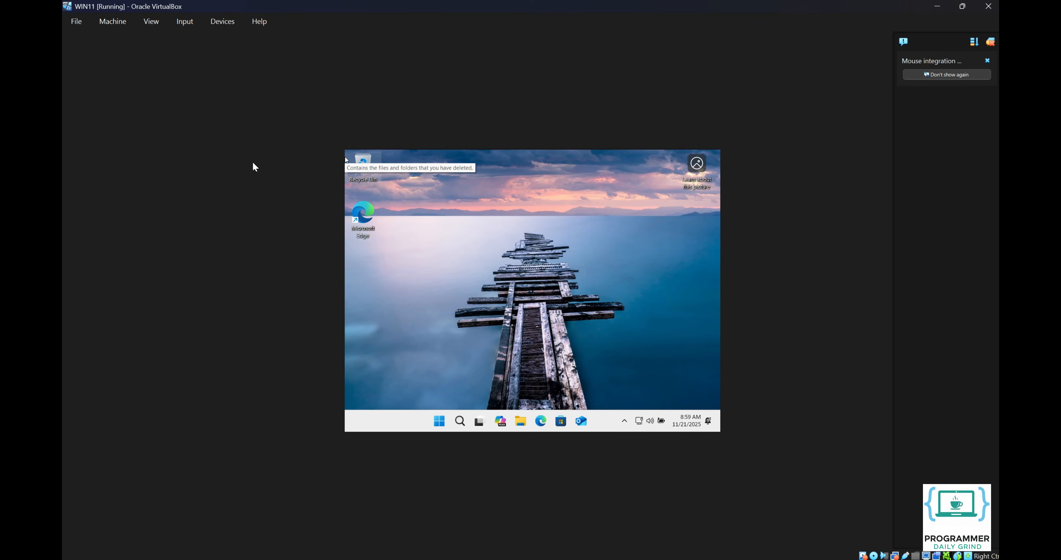
click(521, 421)
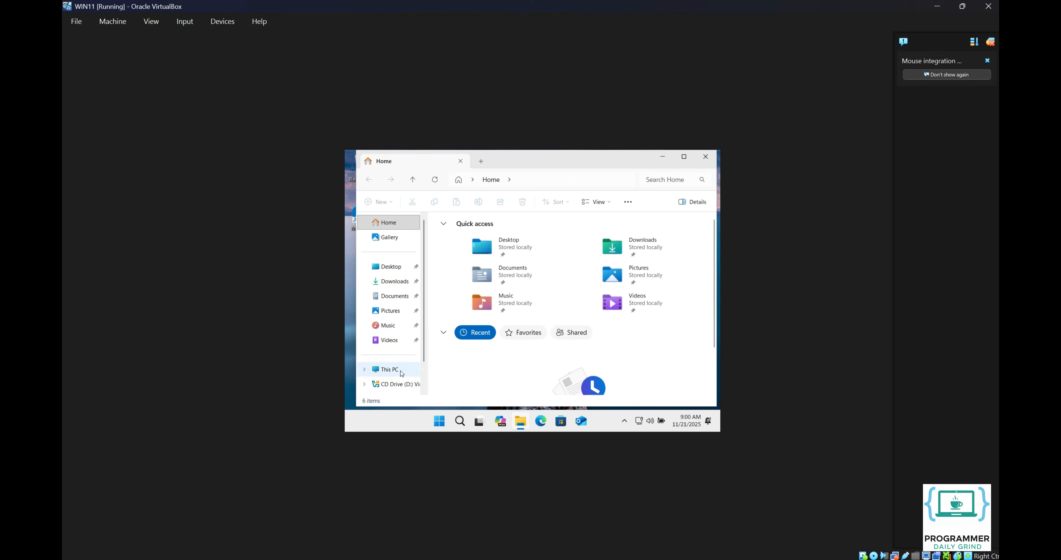
click(398, 384)
click(605, 244)
double_click(605, 244)
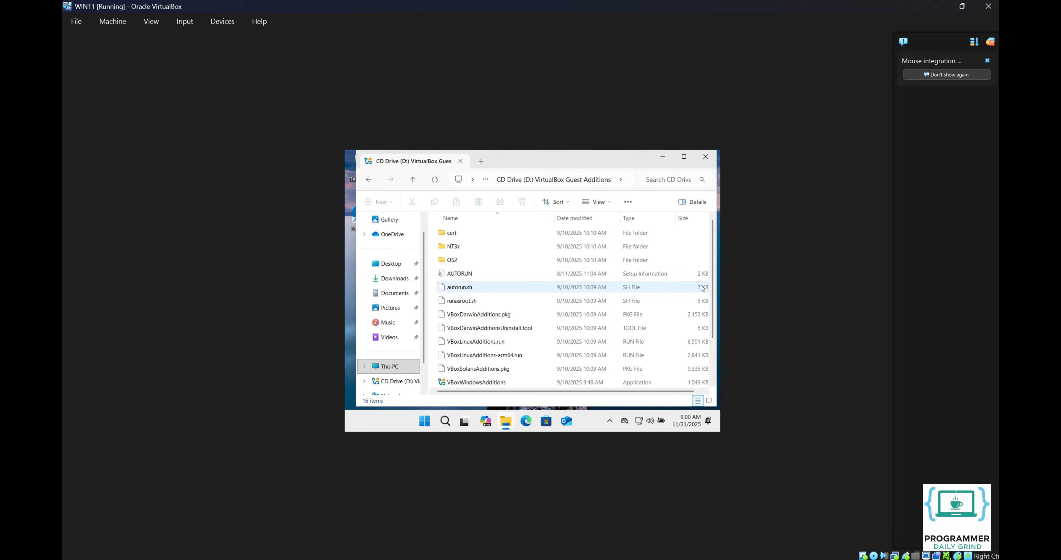
drag(713, 299, 712, 338)
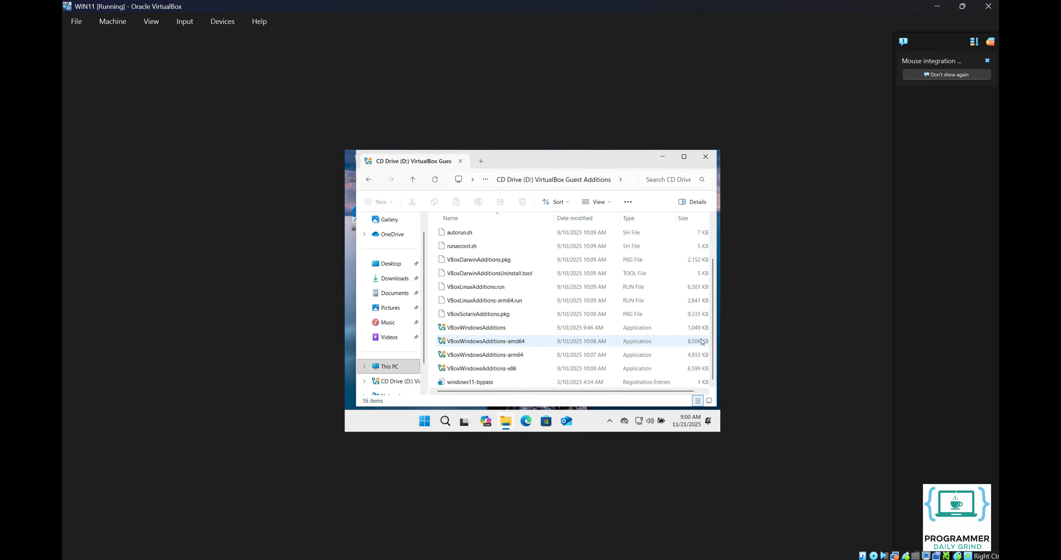
double_click(477, 328)
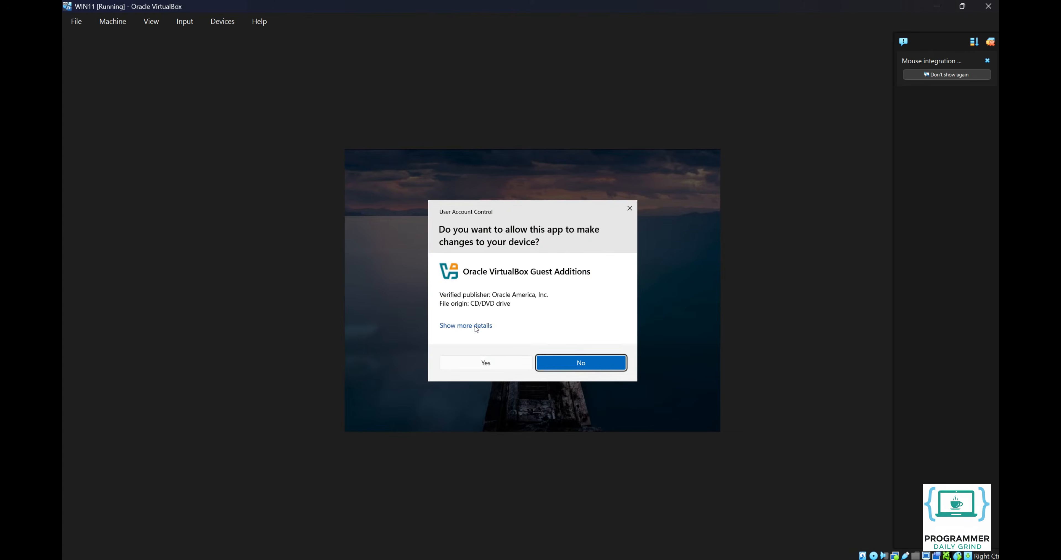
click(484, 362)
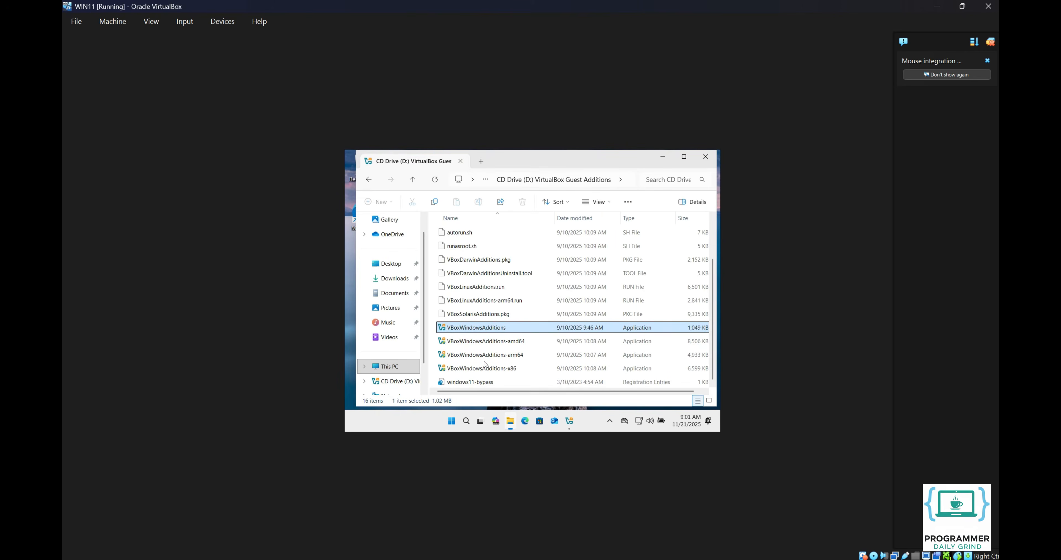
- Install Guest Additions 7.2.2 with the default location and choose to reboot now
scroll(484, 364, up, 2)
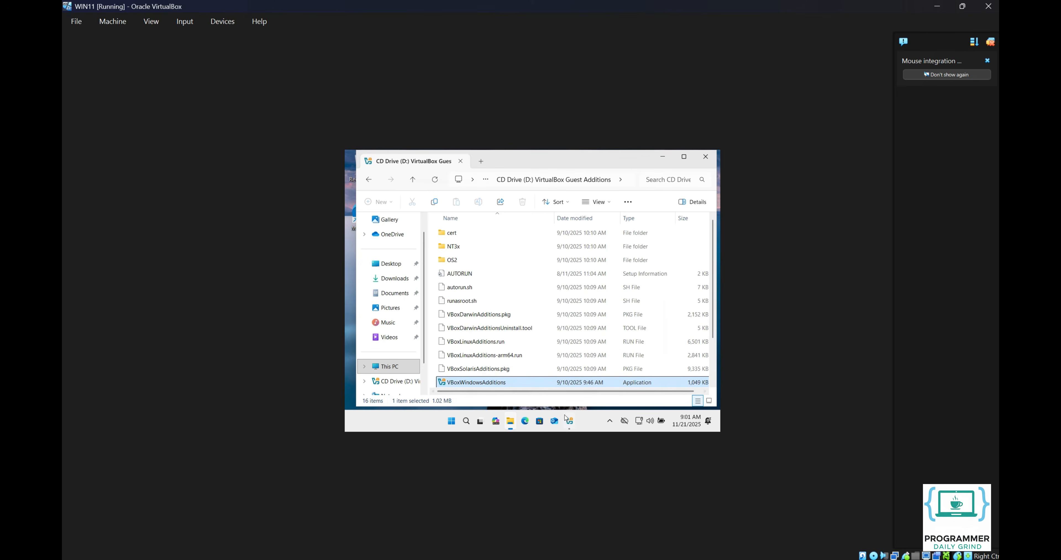
click(570, 422)
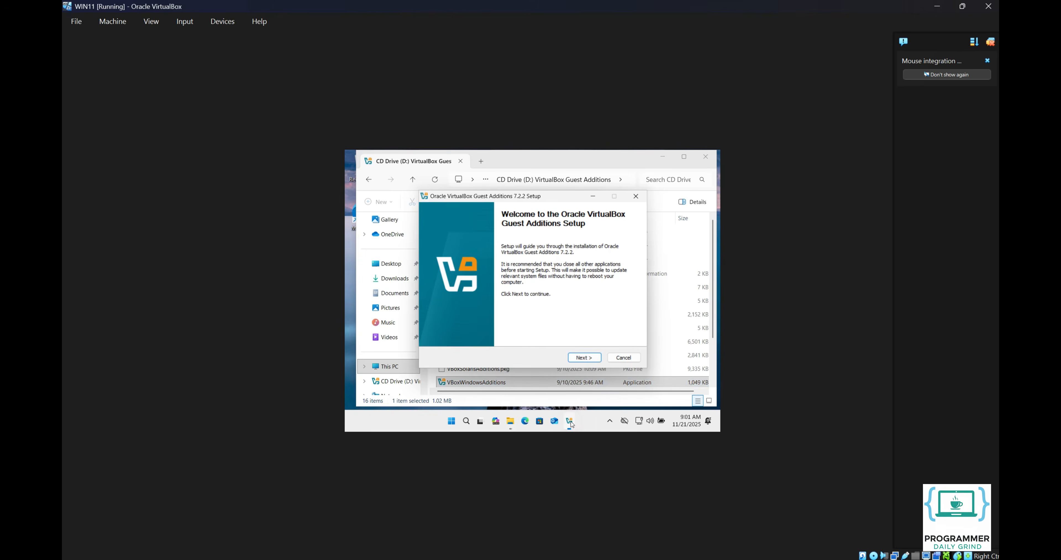
click(590, 360)
click(590, 360)
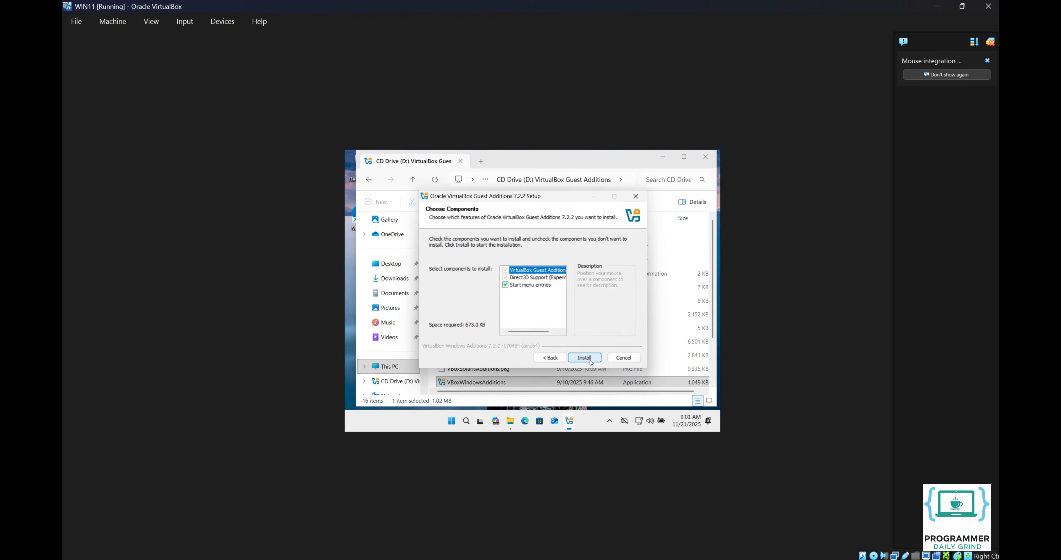
click(591, 360)
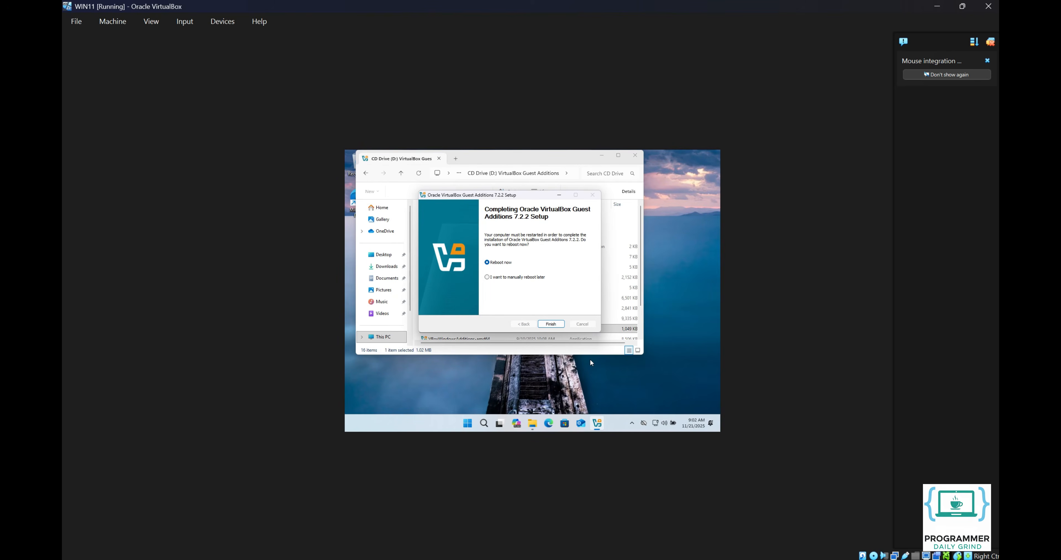
click(551, 325)
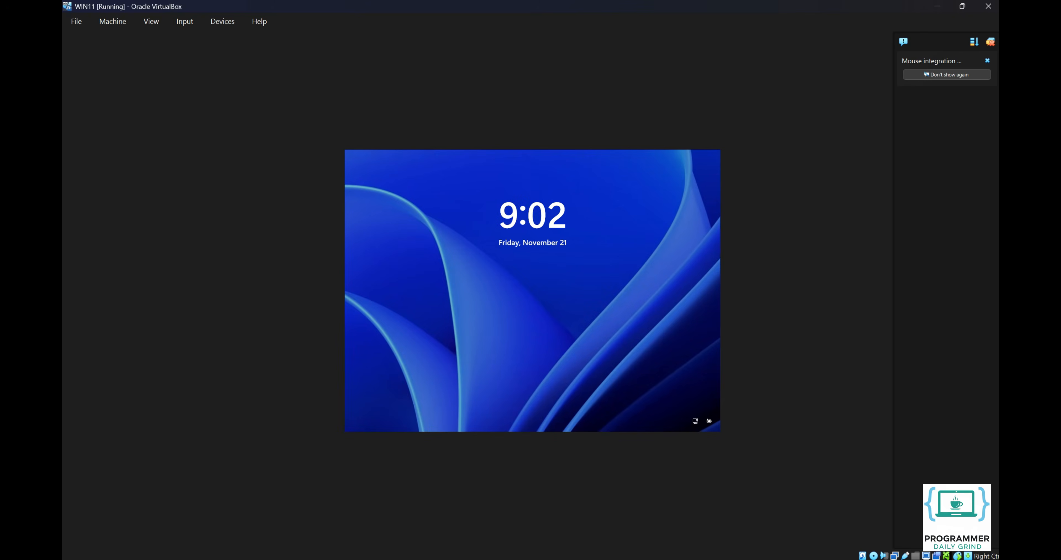
- Sign back in to Windows from the lock screen with the account password
click(535, 328)
text(•••••)
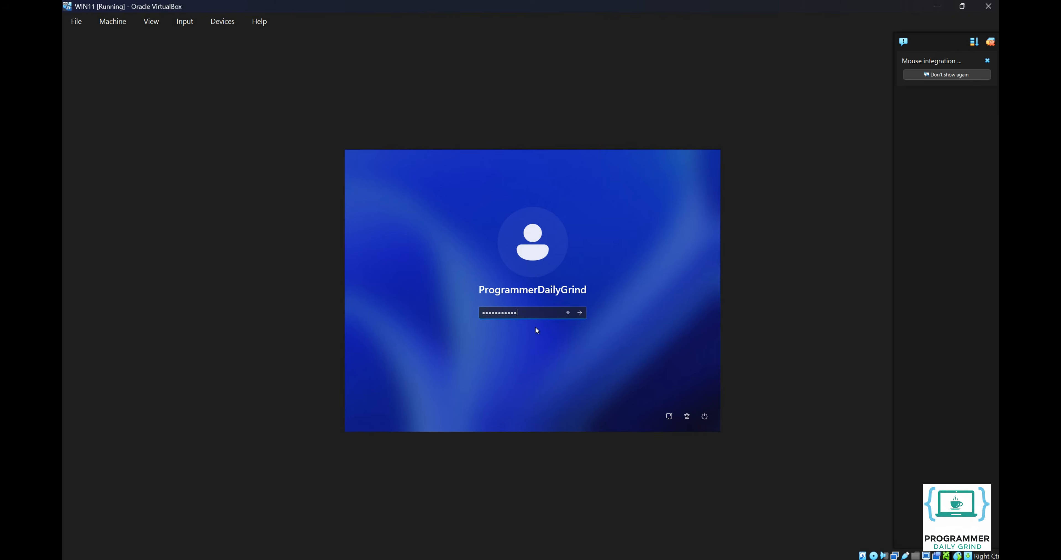
text(••••••••••••)
key(Return)
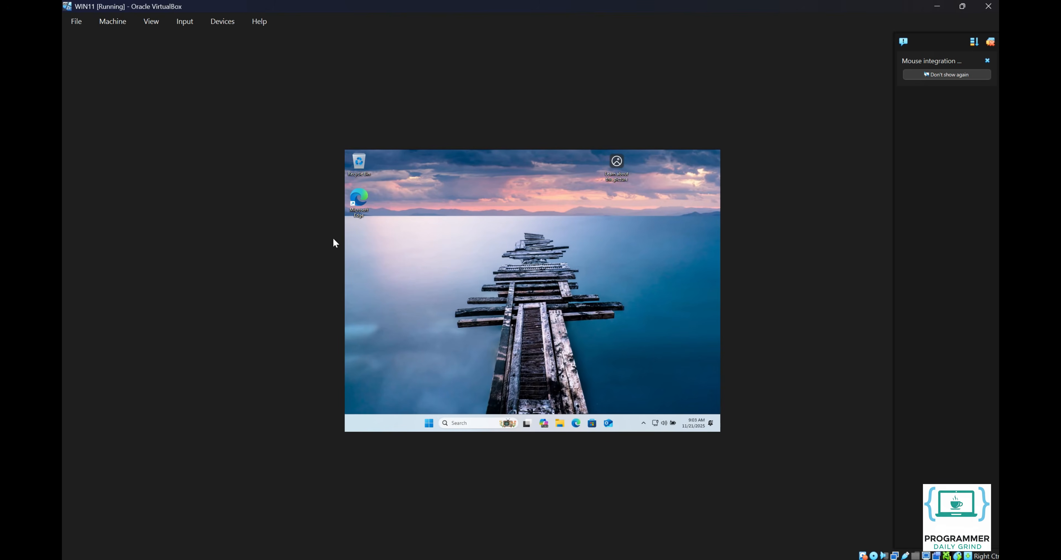
- Enable View > Auto-resize Guest Display so the guest screen fills the VM window
click(149, 23)
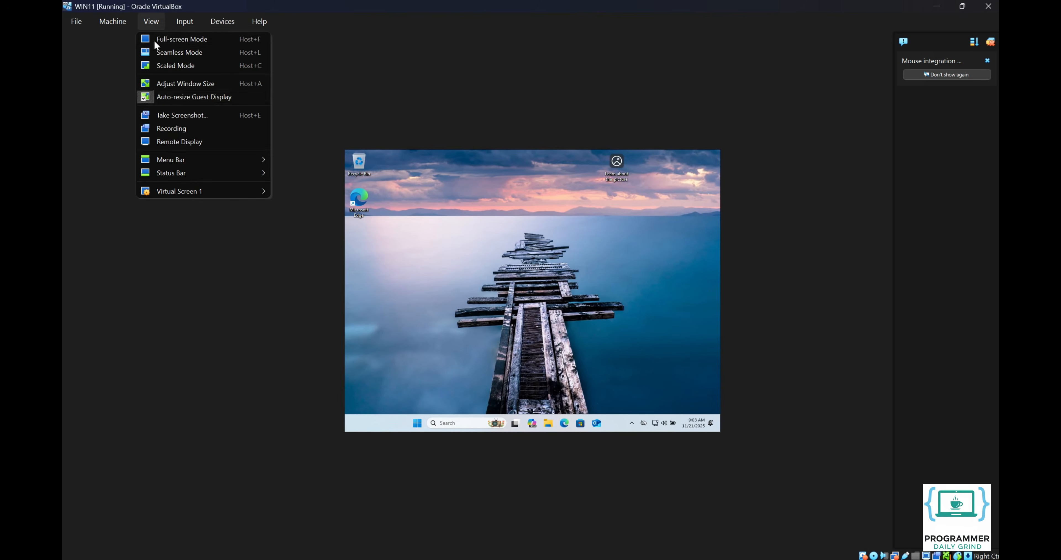
click(164, 94)
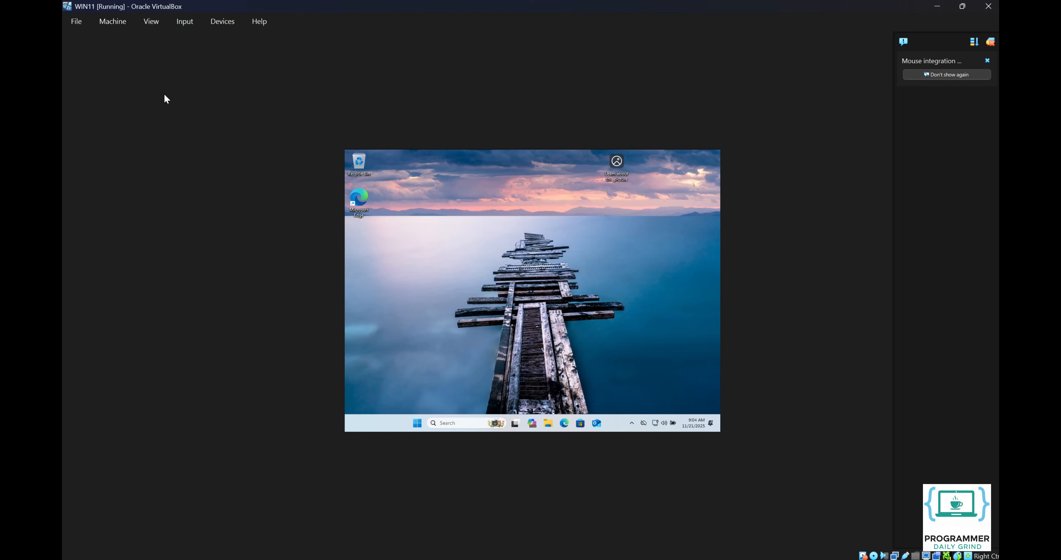
click(156, 24)
click(159, 94)
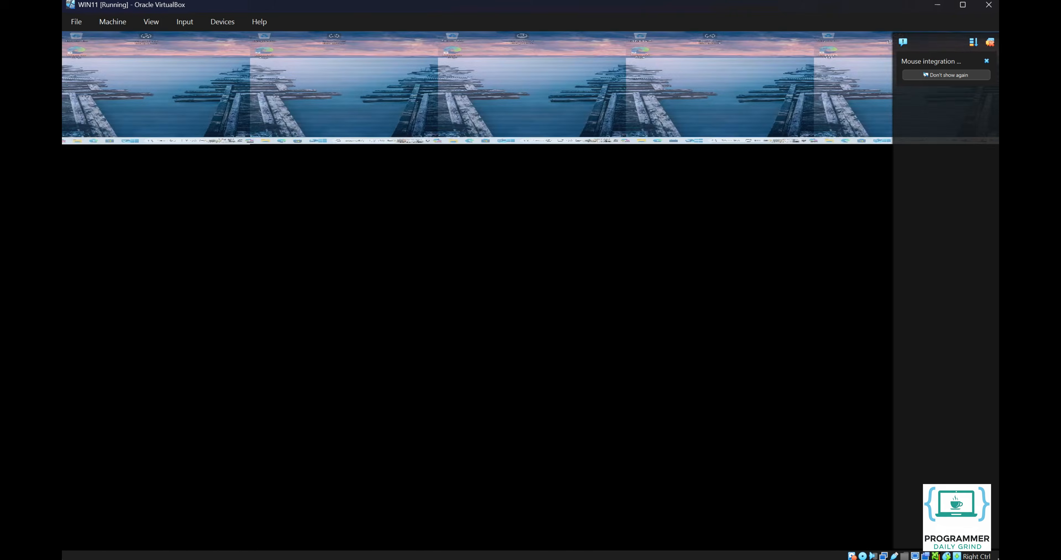